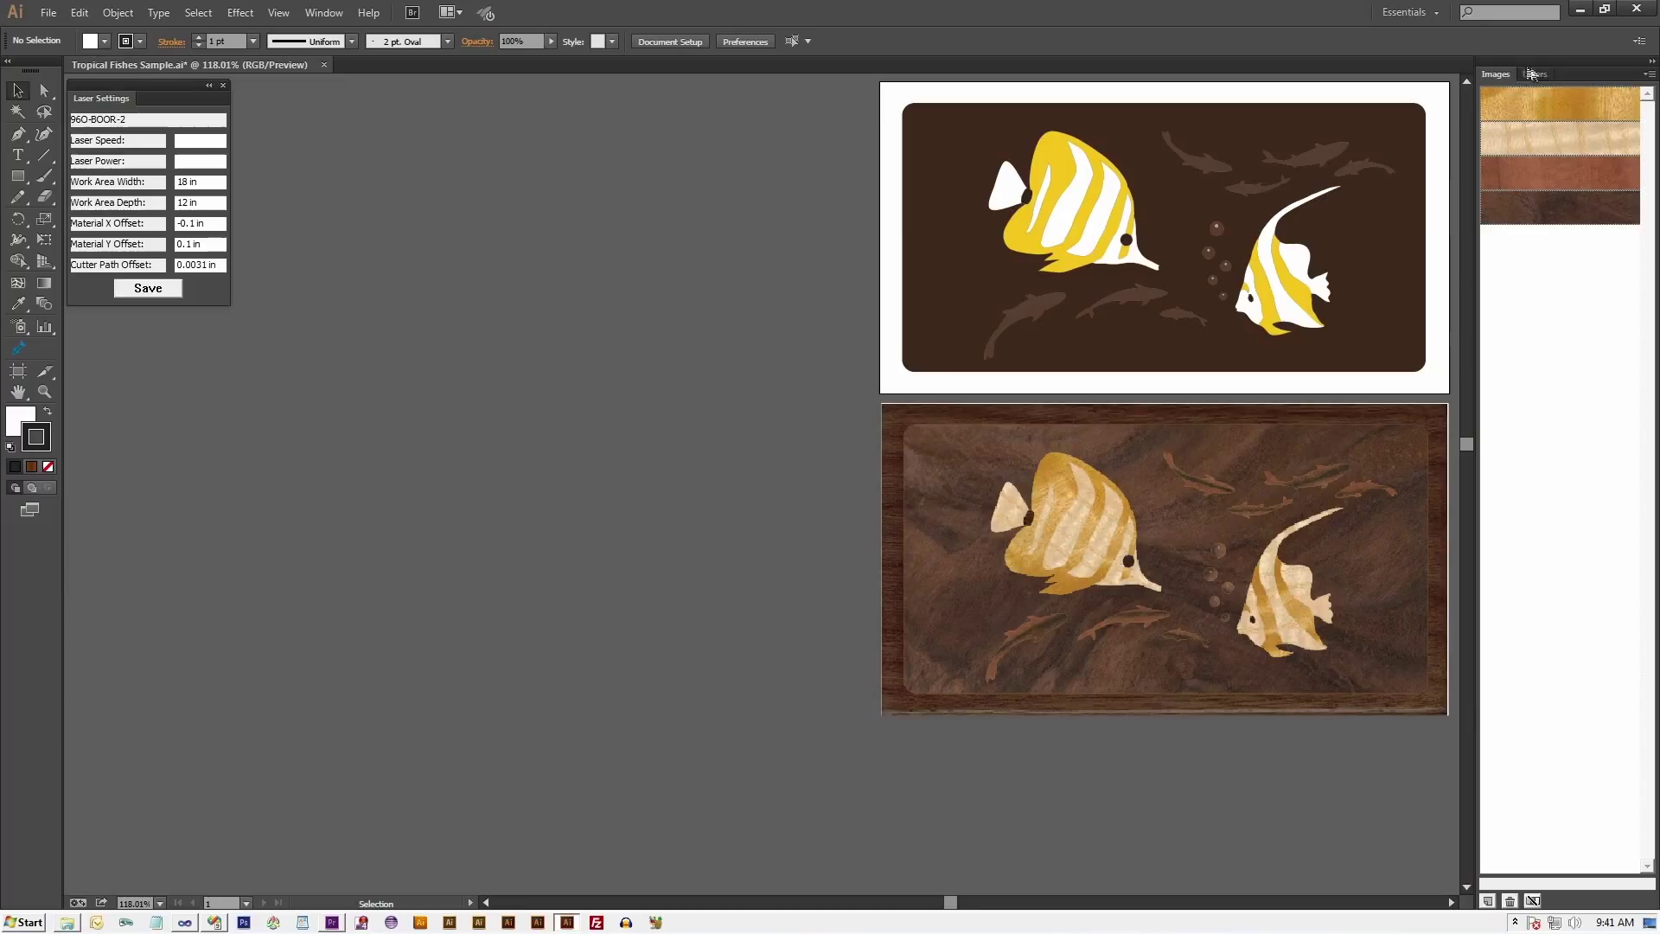
# Show the Calibration layer and select the calibration cross.
pyautogui.click(1537, 74)
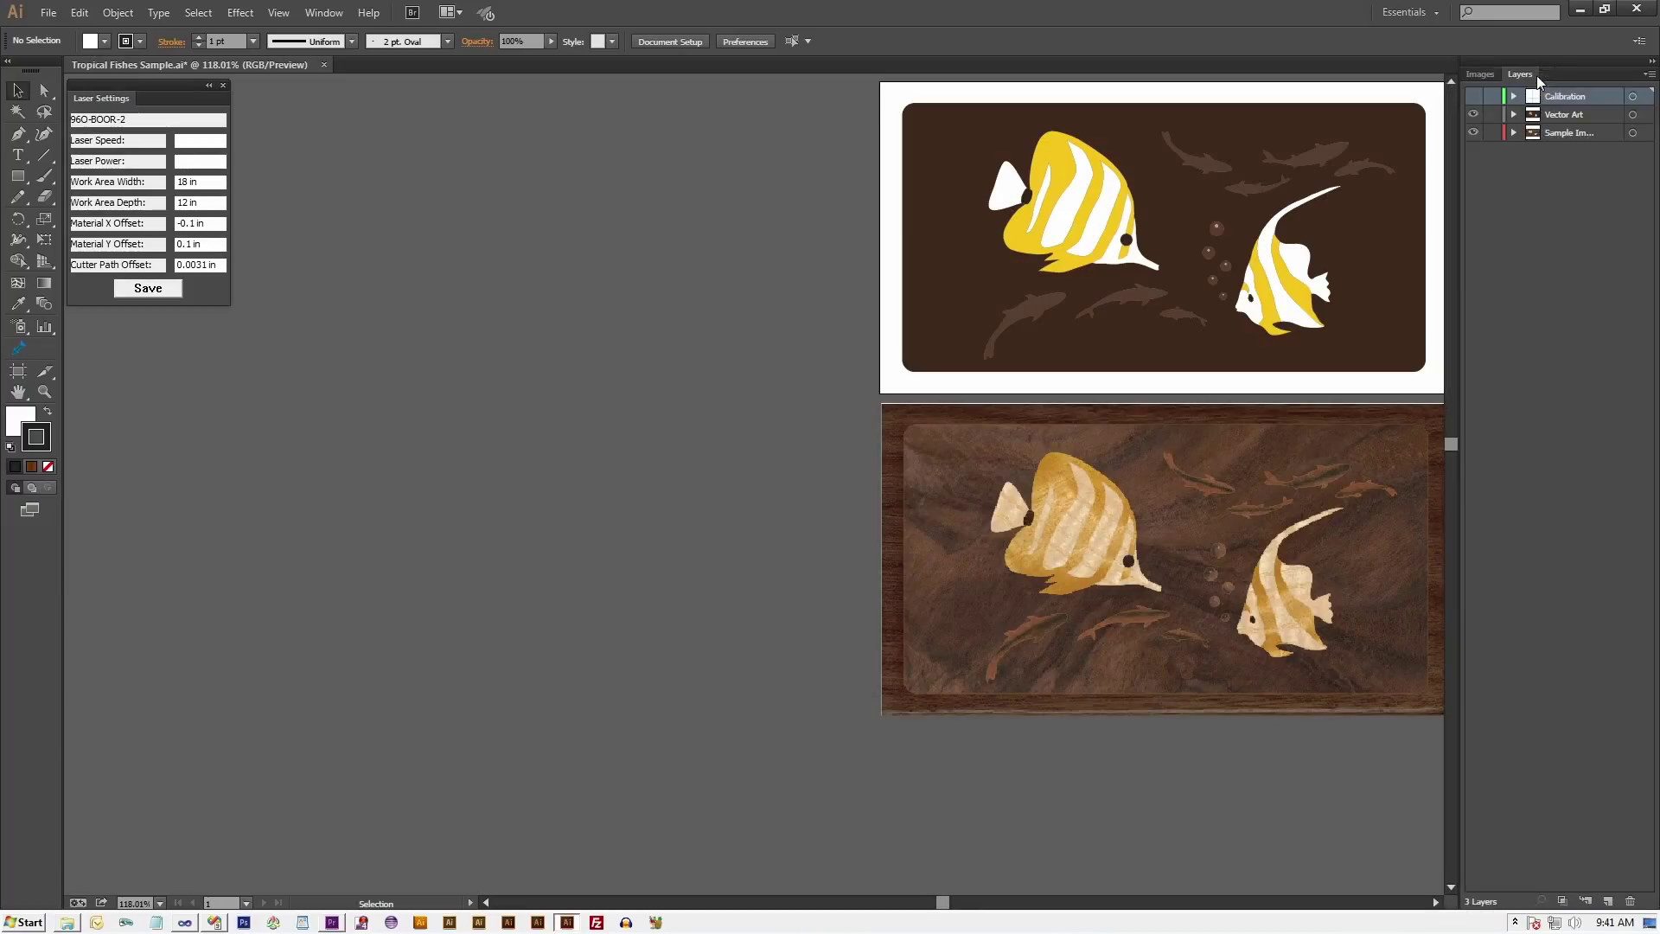
pyautogui.click(1475, 97)
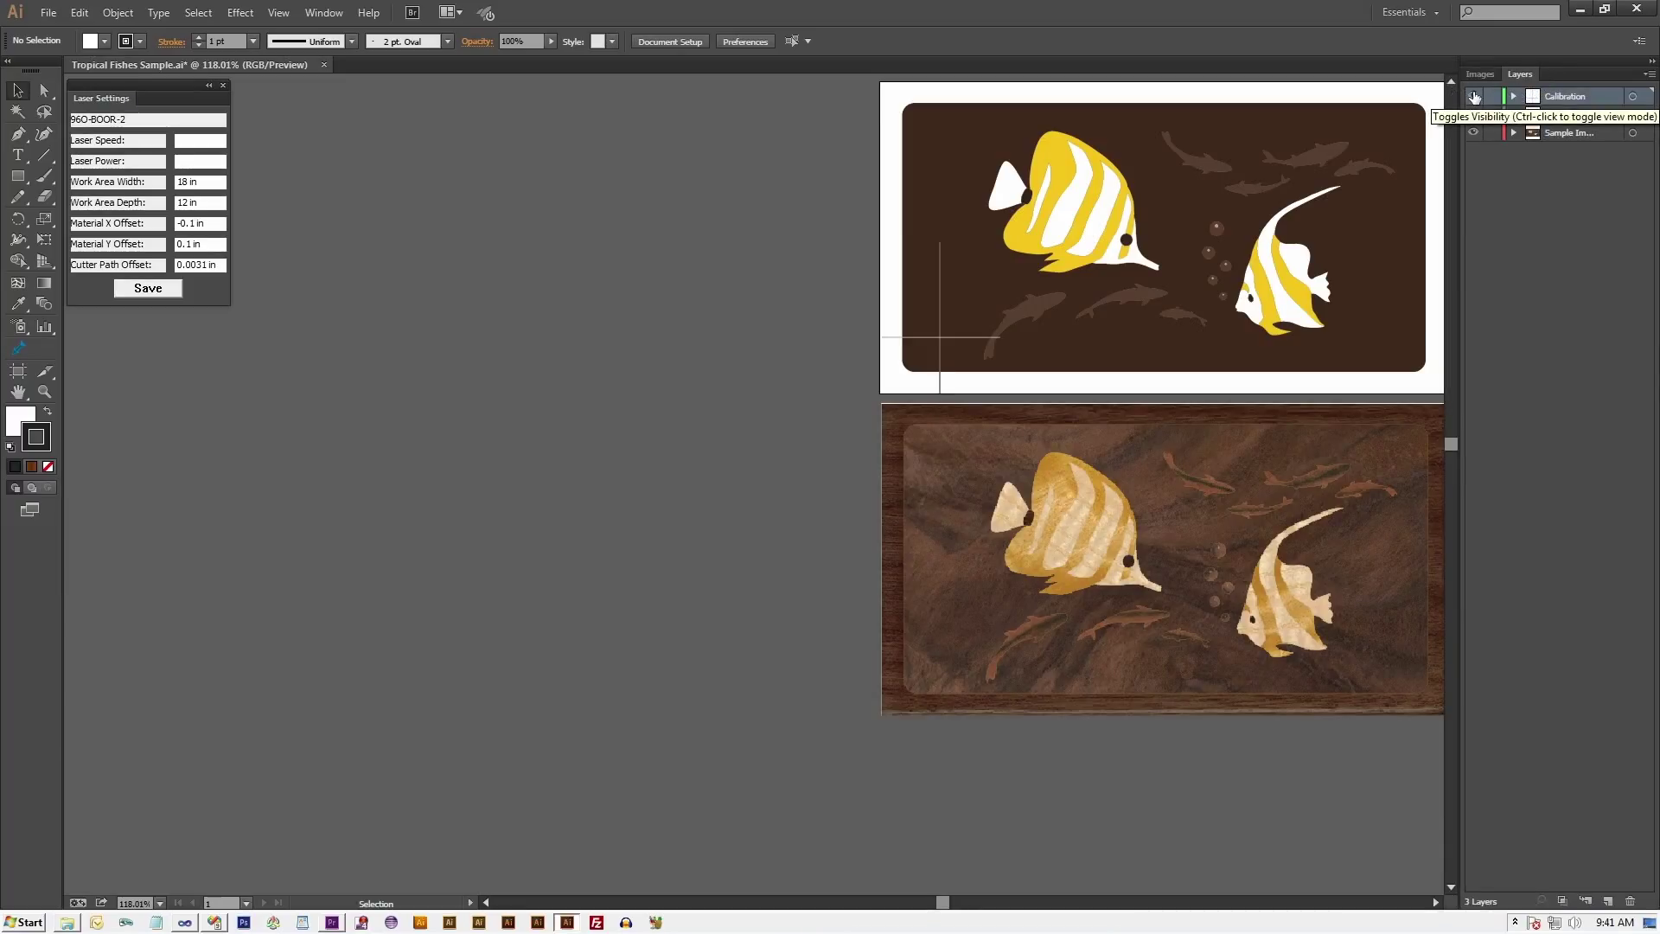
pyautogui.click(940, 385)
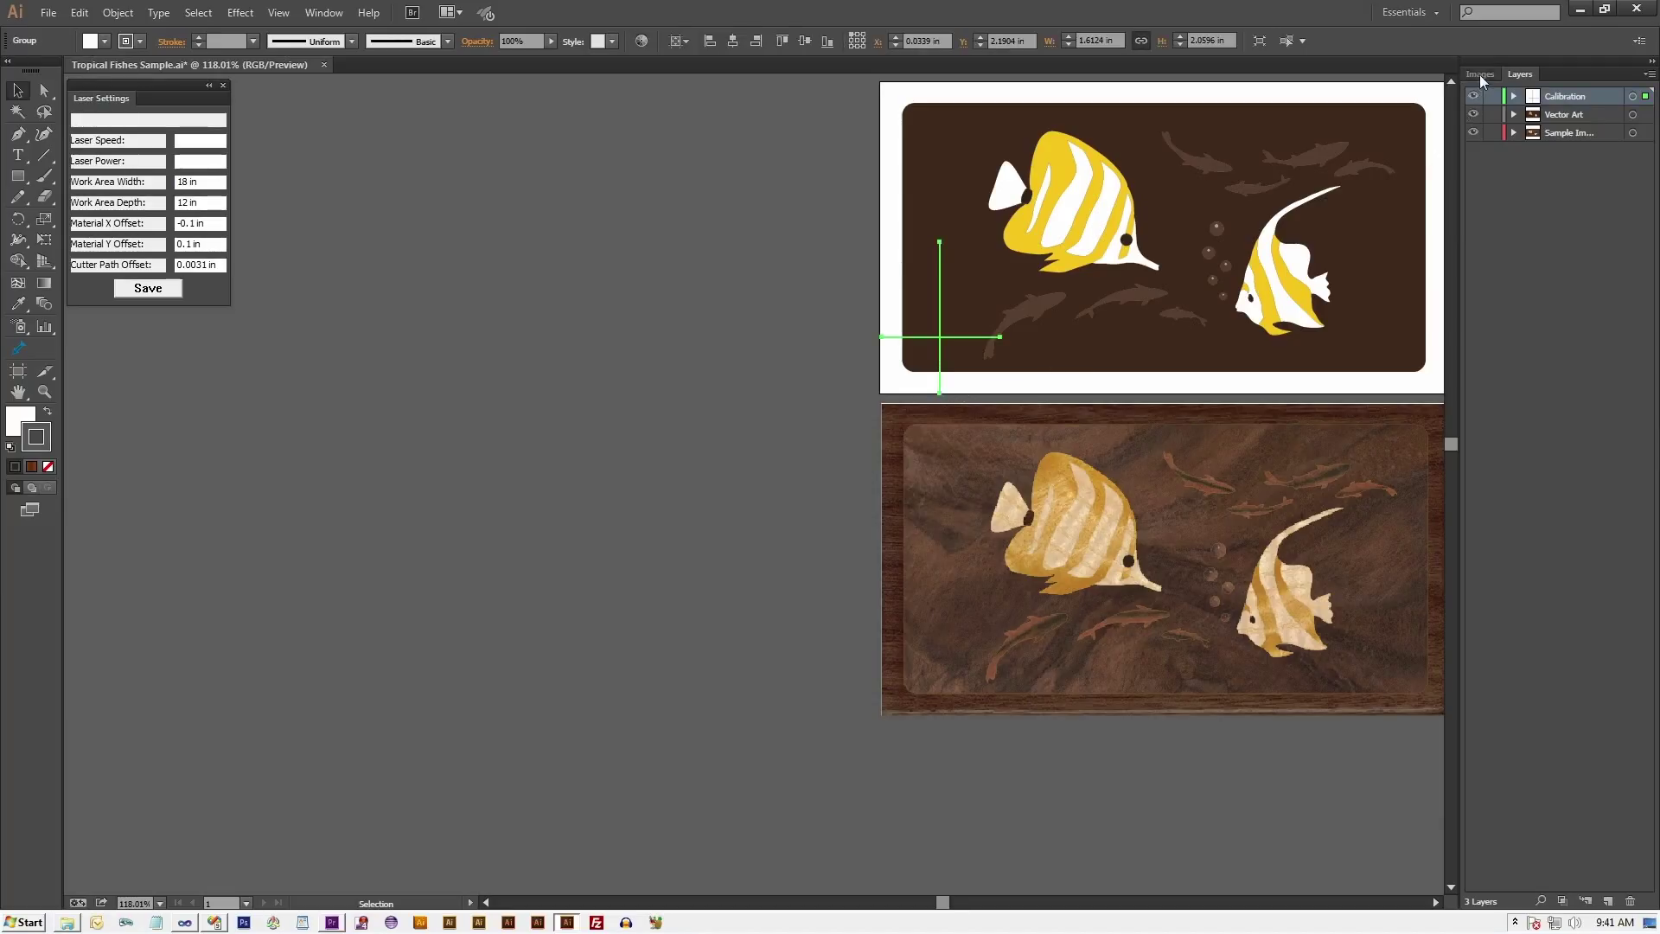
# Place the second wood swatch as the clipper image and nudge the cross to its lower-left corner.
pyautogui.click(1482, 79)
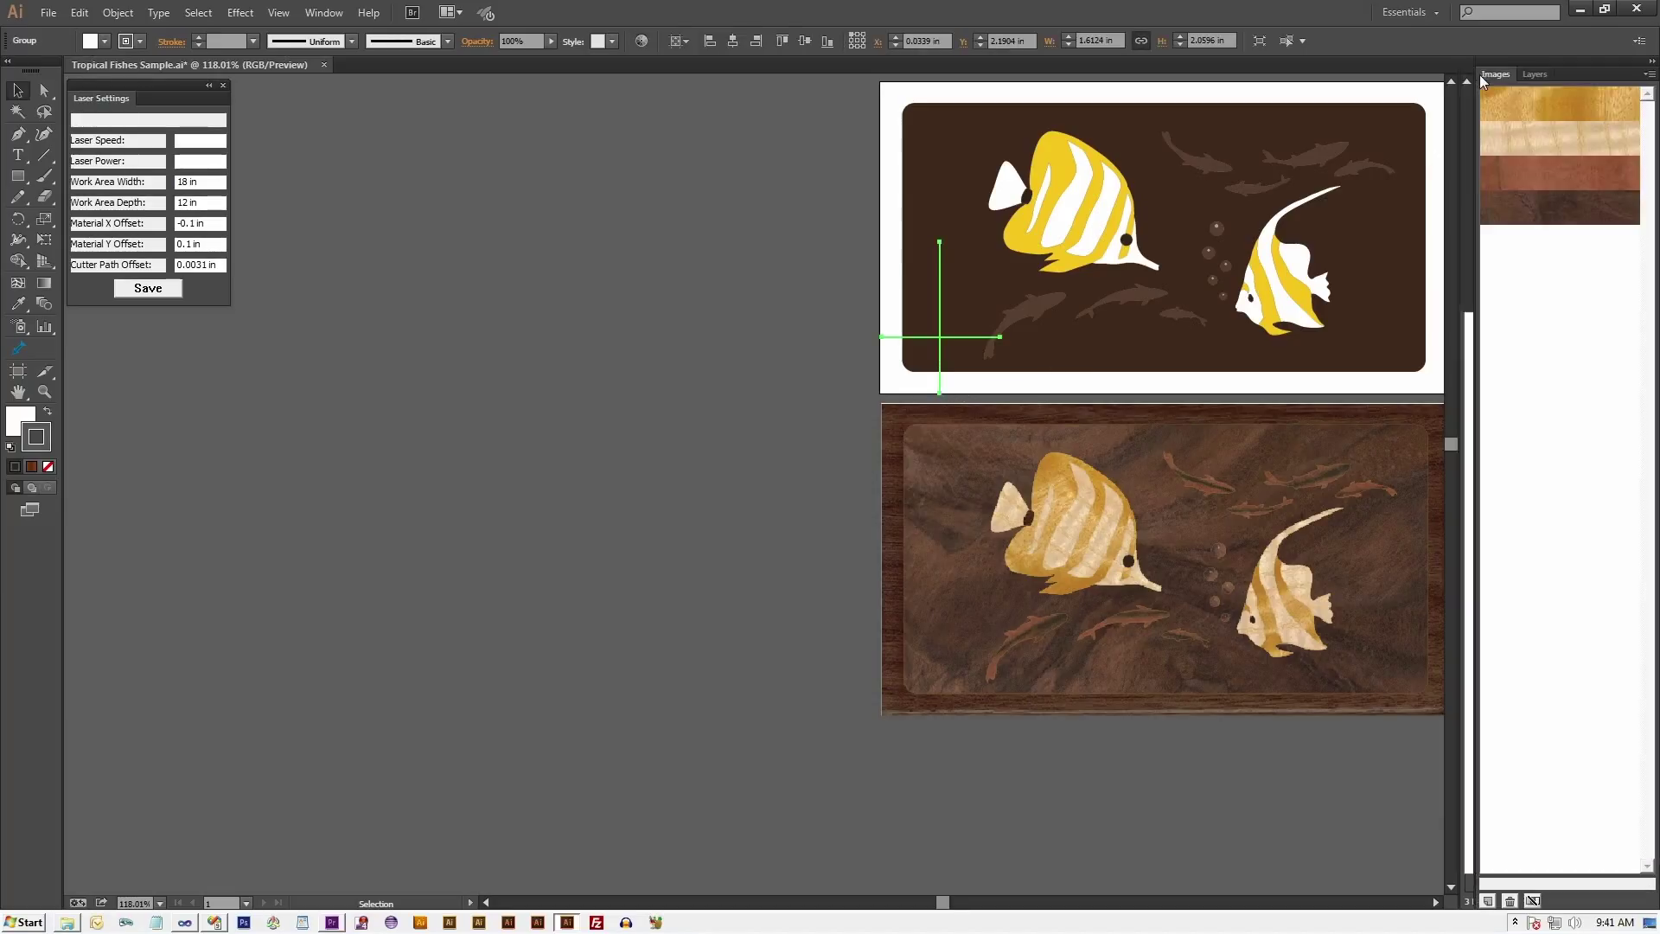
pyautogui.click(1555, 139)
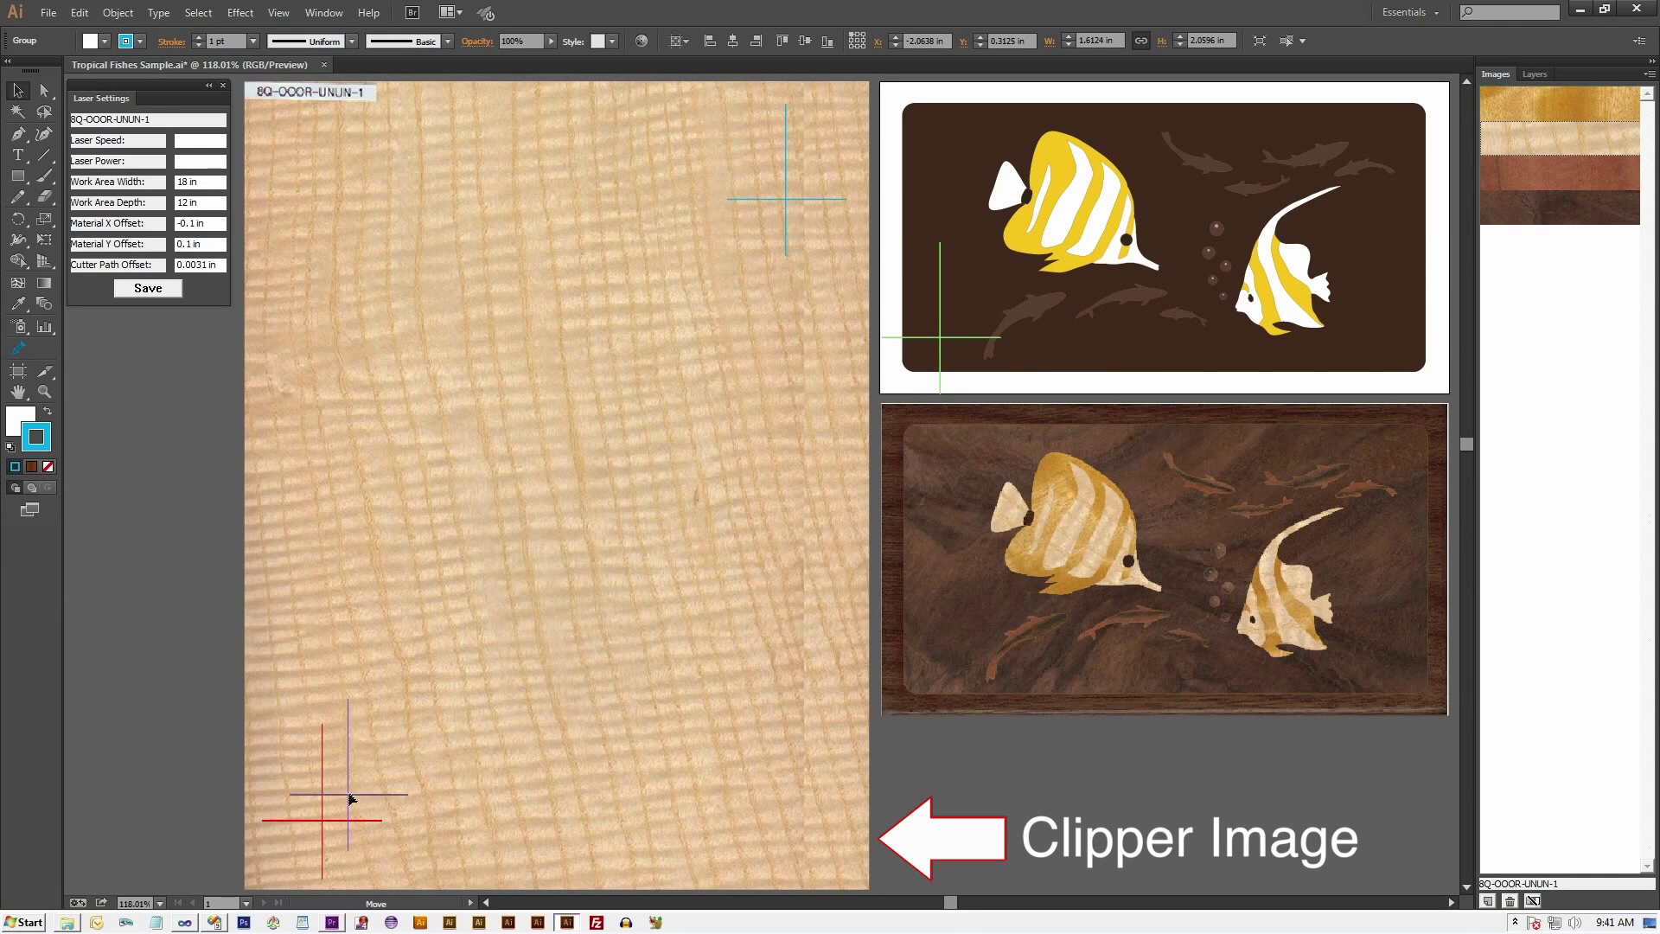
pyautogui.moveTo(329, 821); pyautogui.dragTo(326, 825)
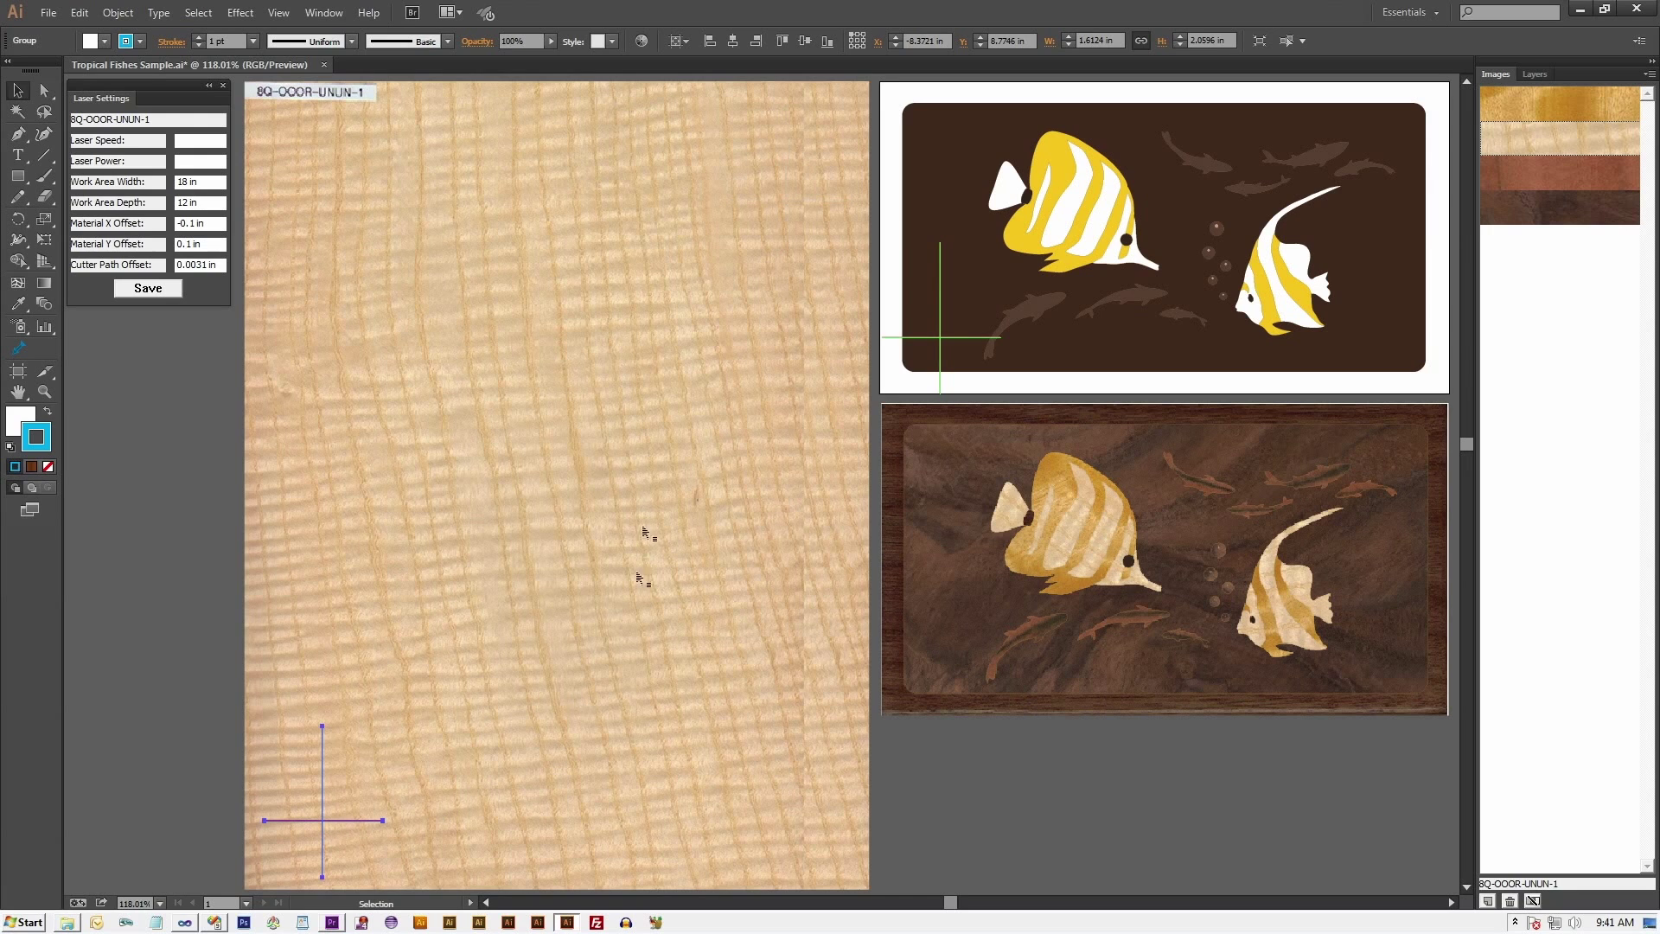
# Run Complete Print Setup on the wood clipper image, hide the cutter image, and view its artboard.
pyautogui.click(662, 155)
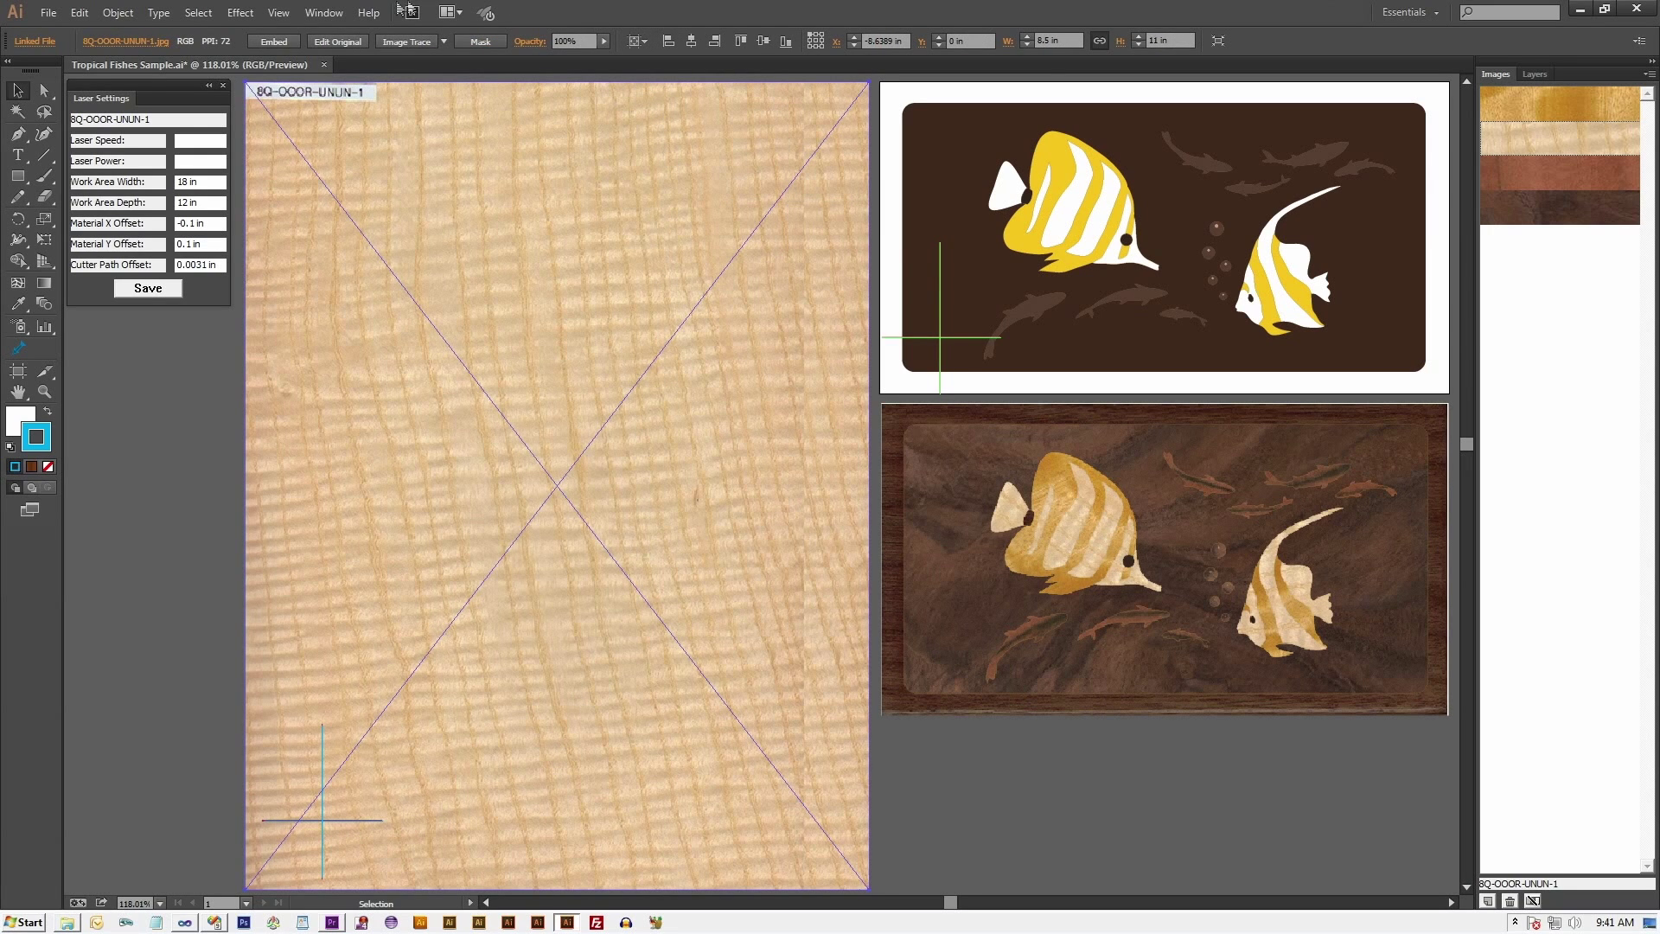
pyautogui.click(326, 11)
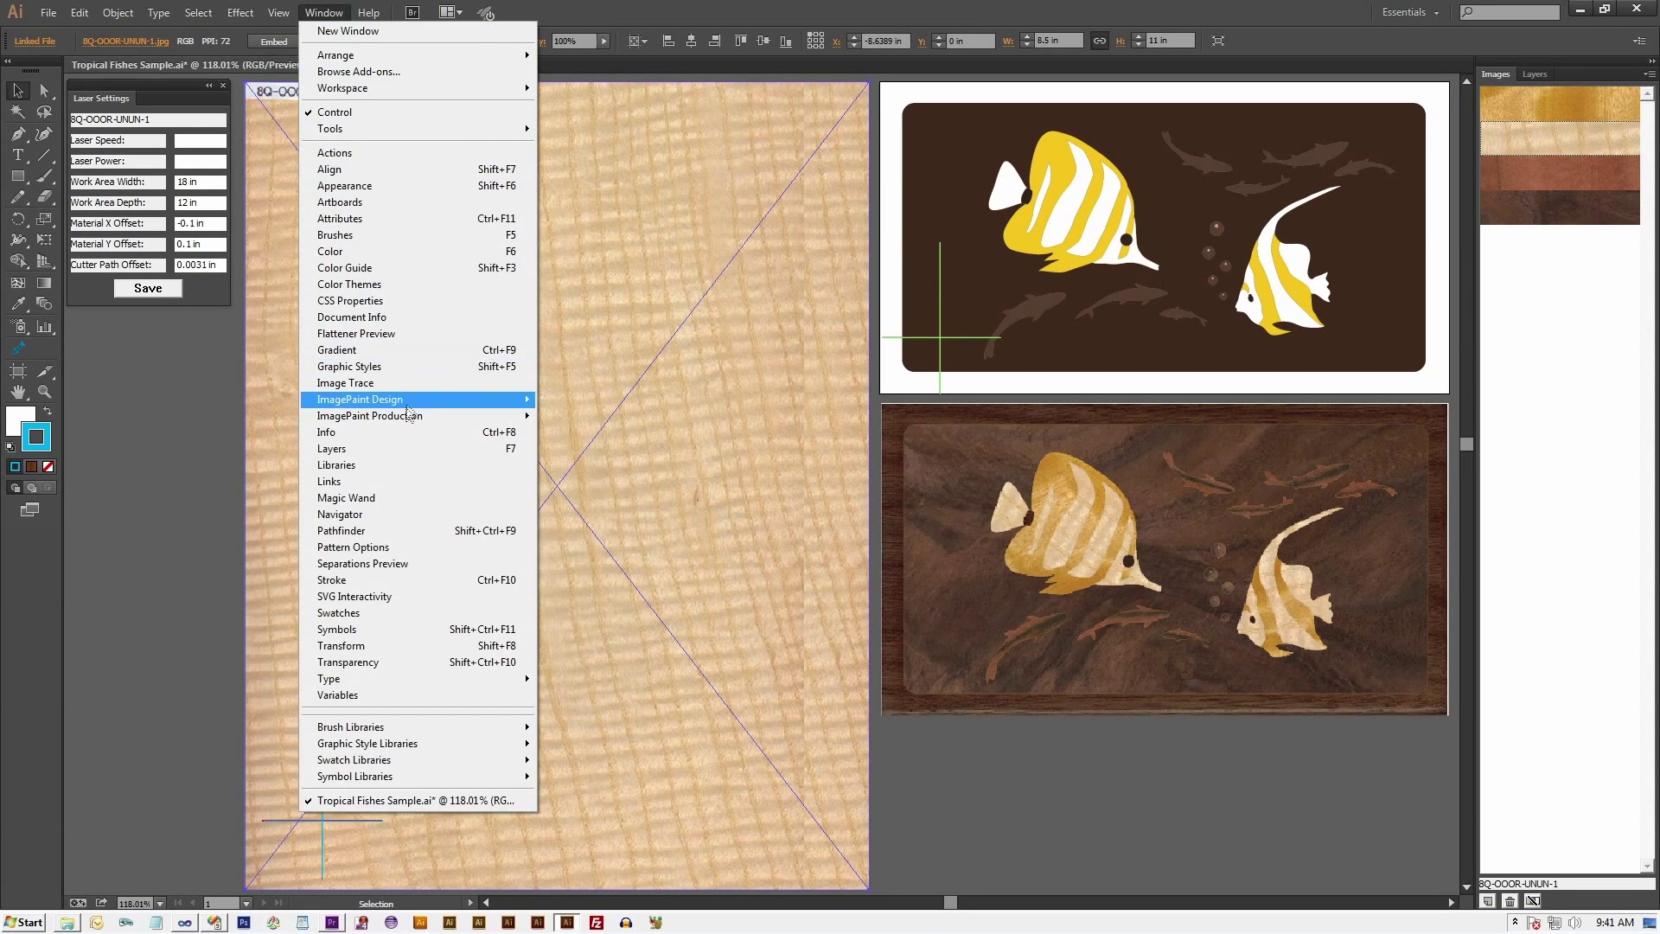
pyautogui.moveTo(370, 415)
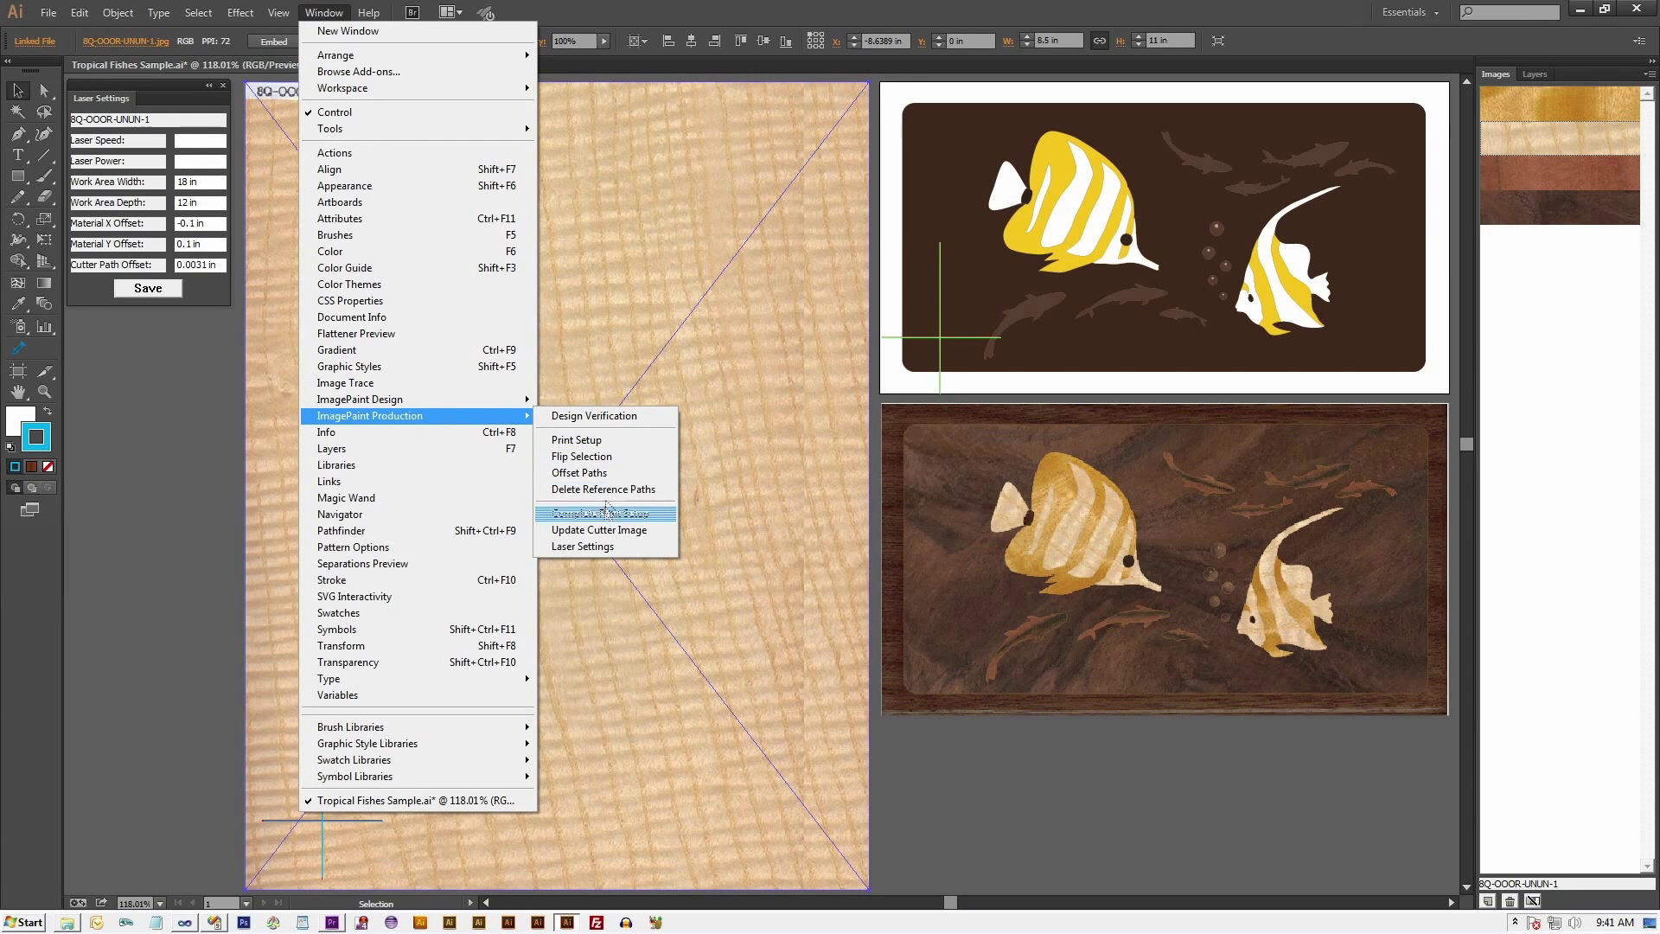
pyautogui.click(577, 440)
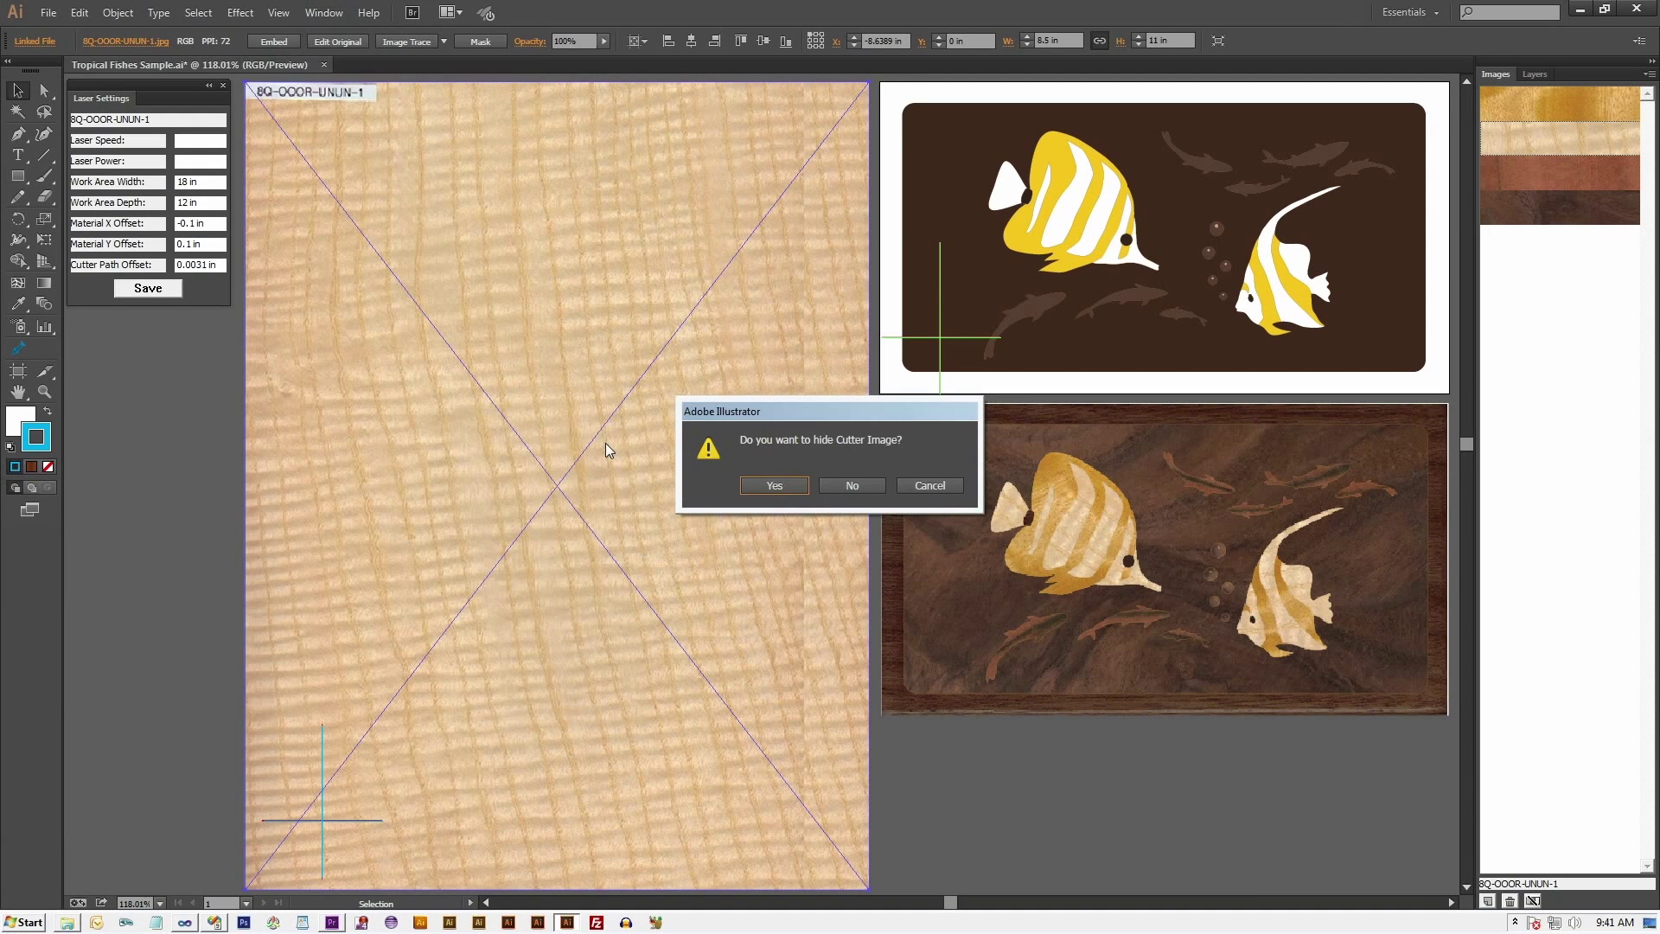
pyautogui.click(837, 486)
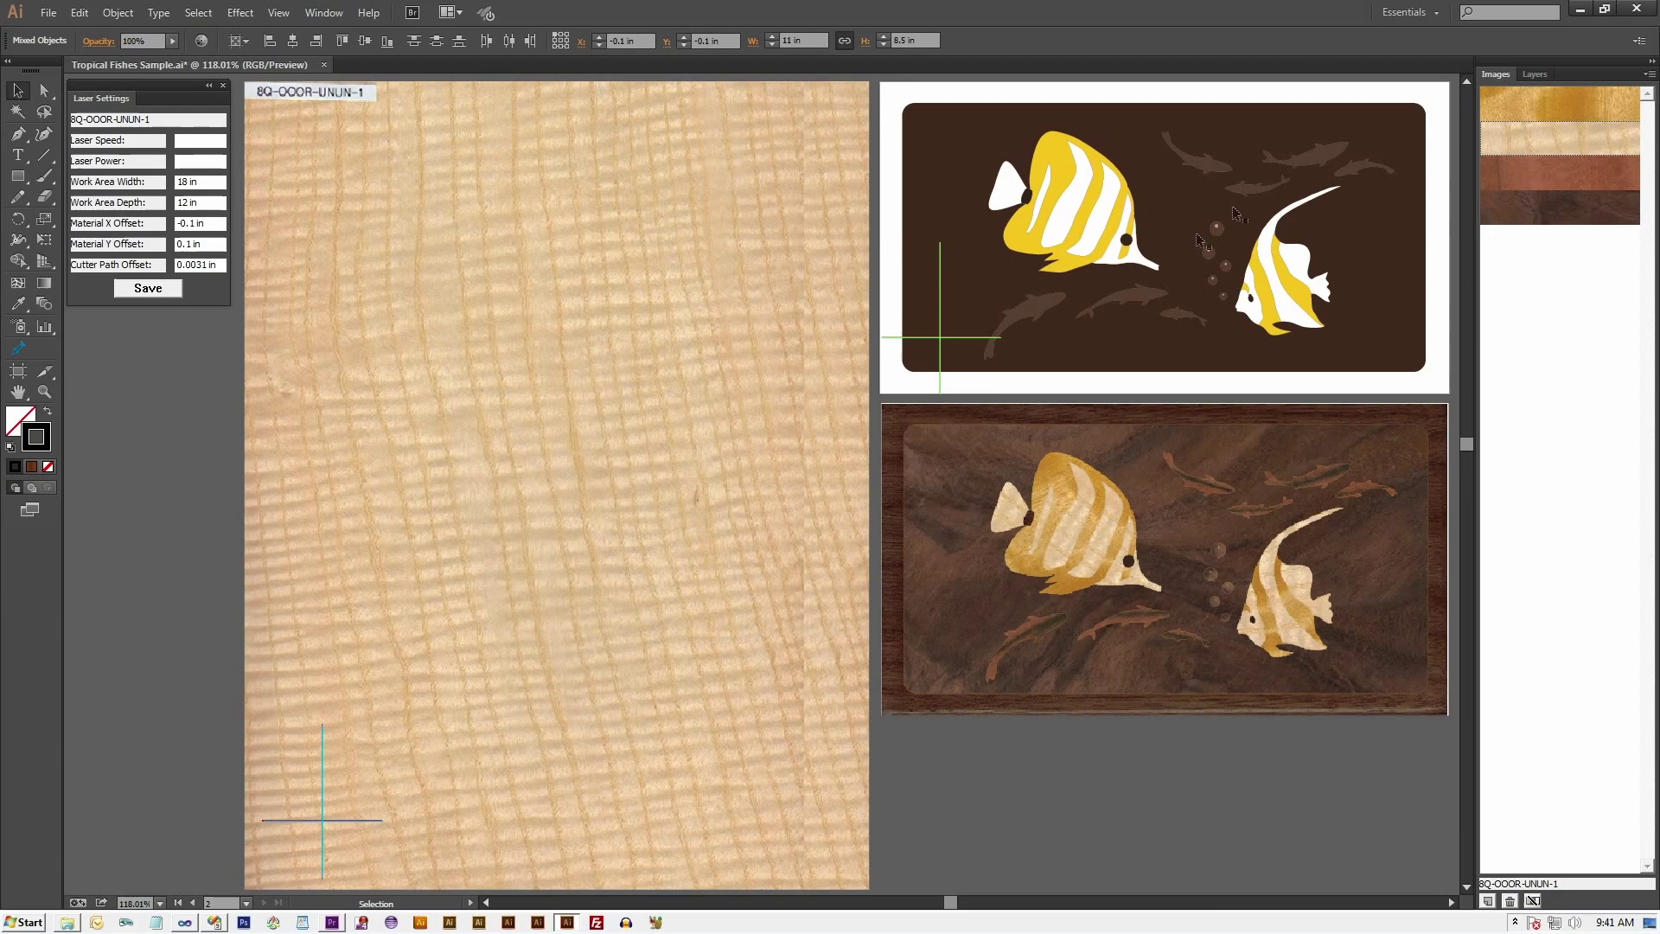
pyautogui.moveTo(1332, 91); pyautogui.dragTo(1198, 494)
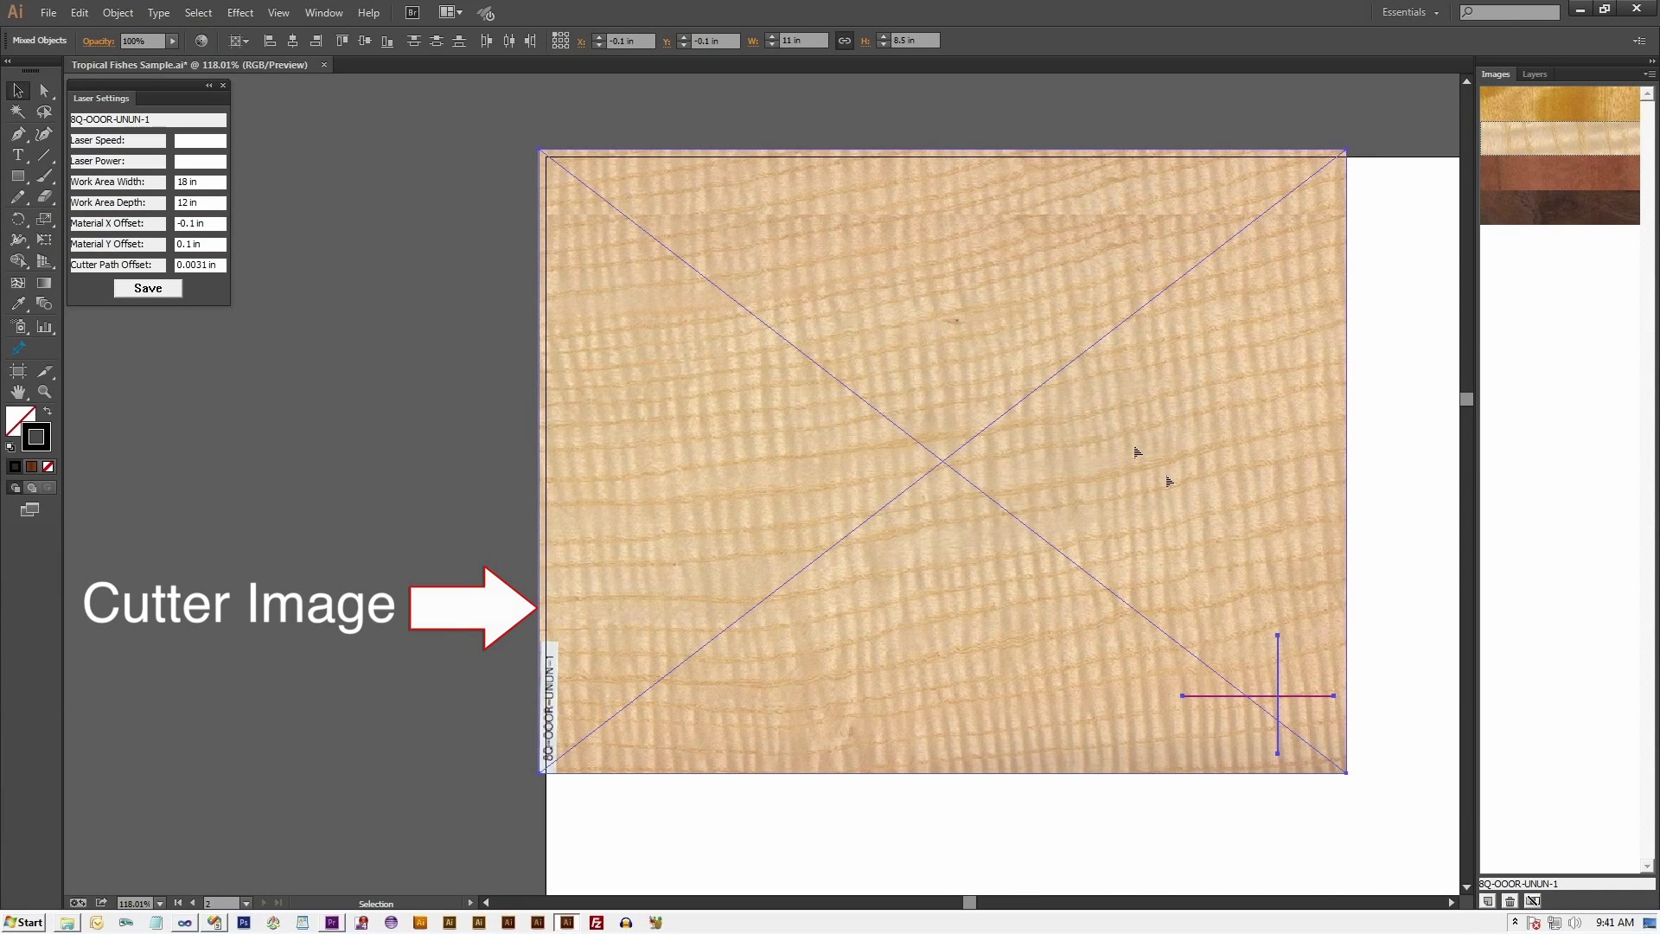
# Delete the wood cutter image so only the calibration cross remains.
pyautogui.click(516, 194)
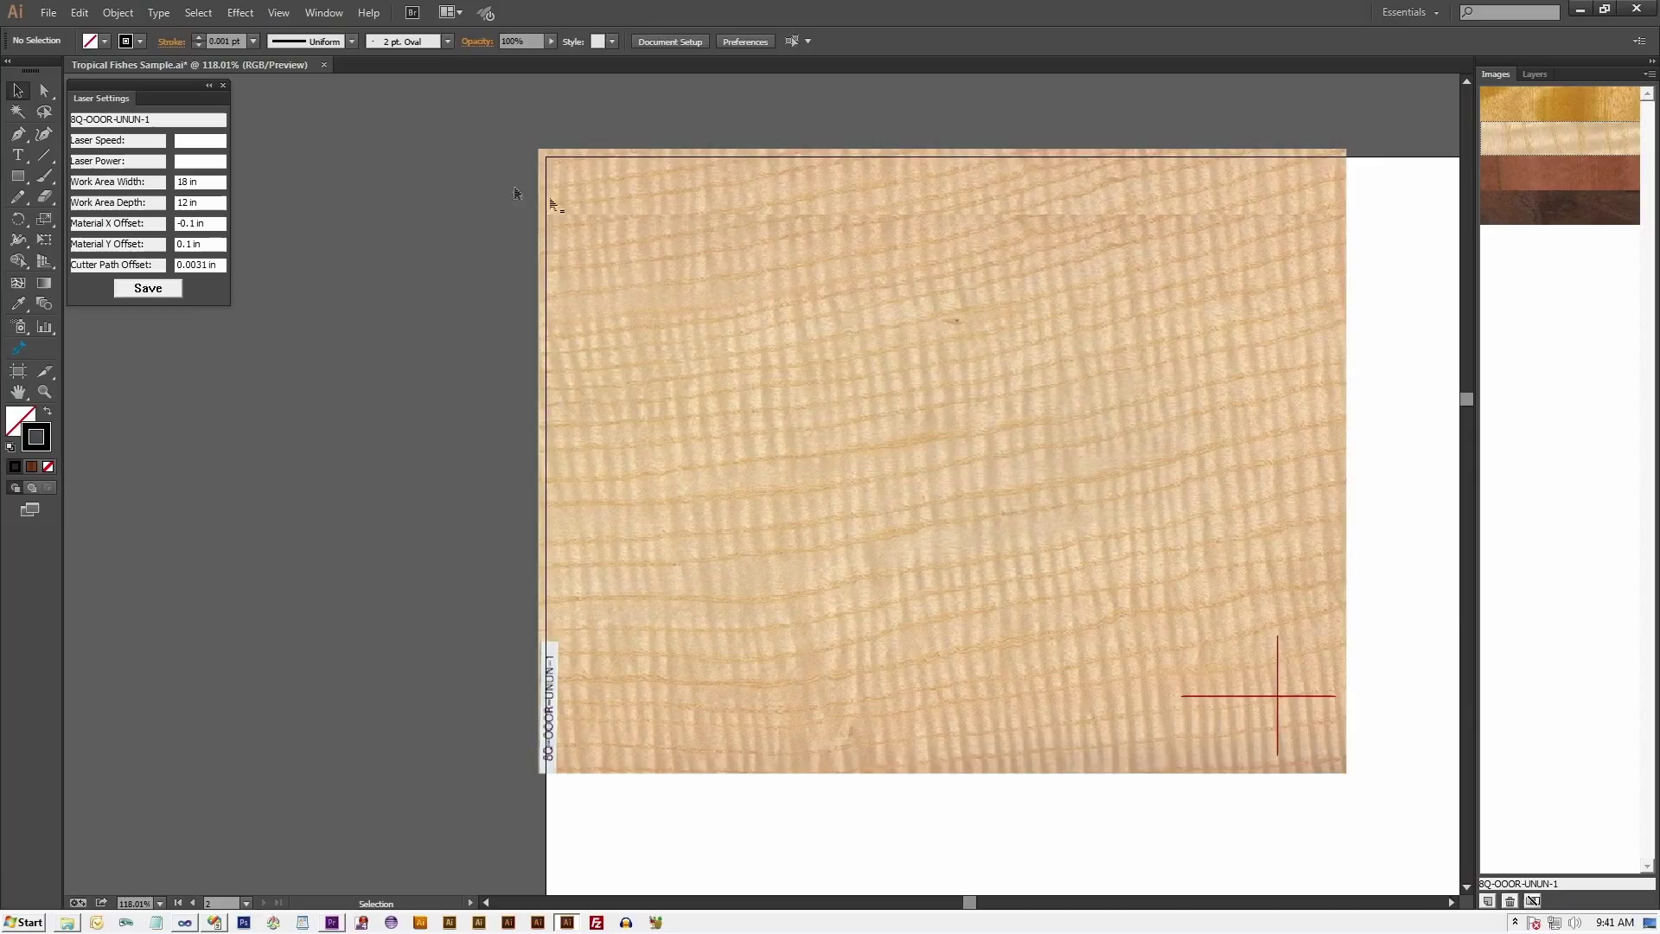
pyautogui.click(633, 222)
pyautogui.press('Delete')
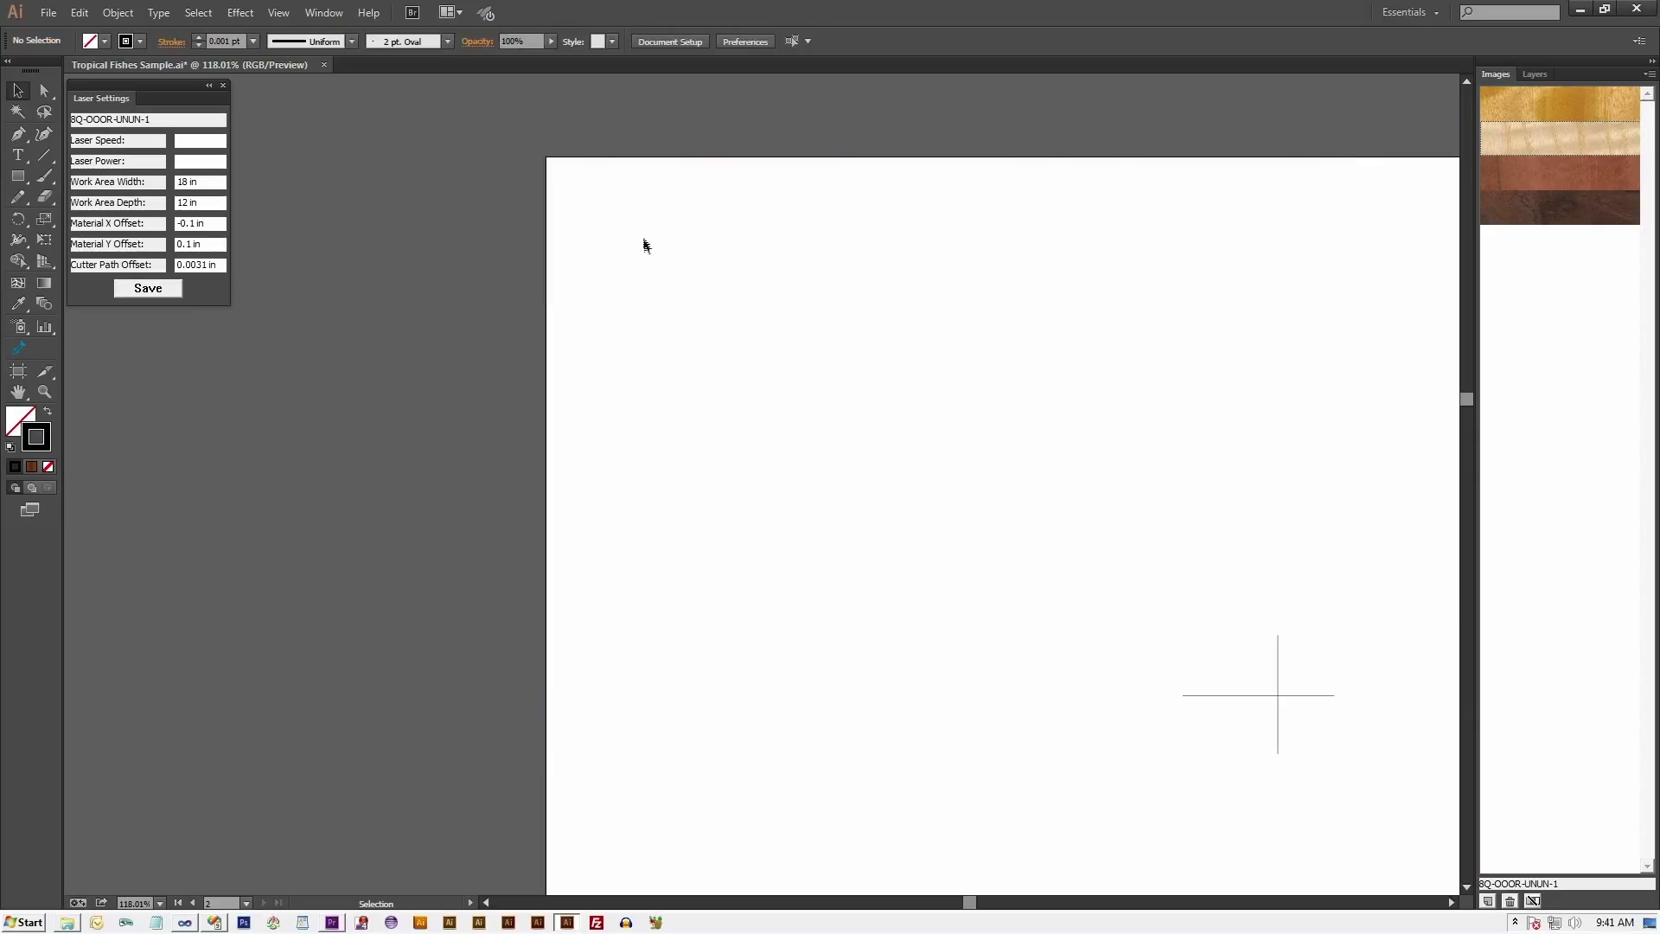
# Print the cross to the laser at an 18 × 12 in piece size.
pyautogui.click(48, 14)
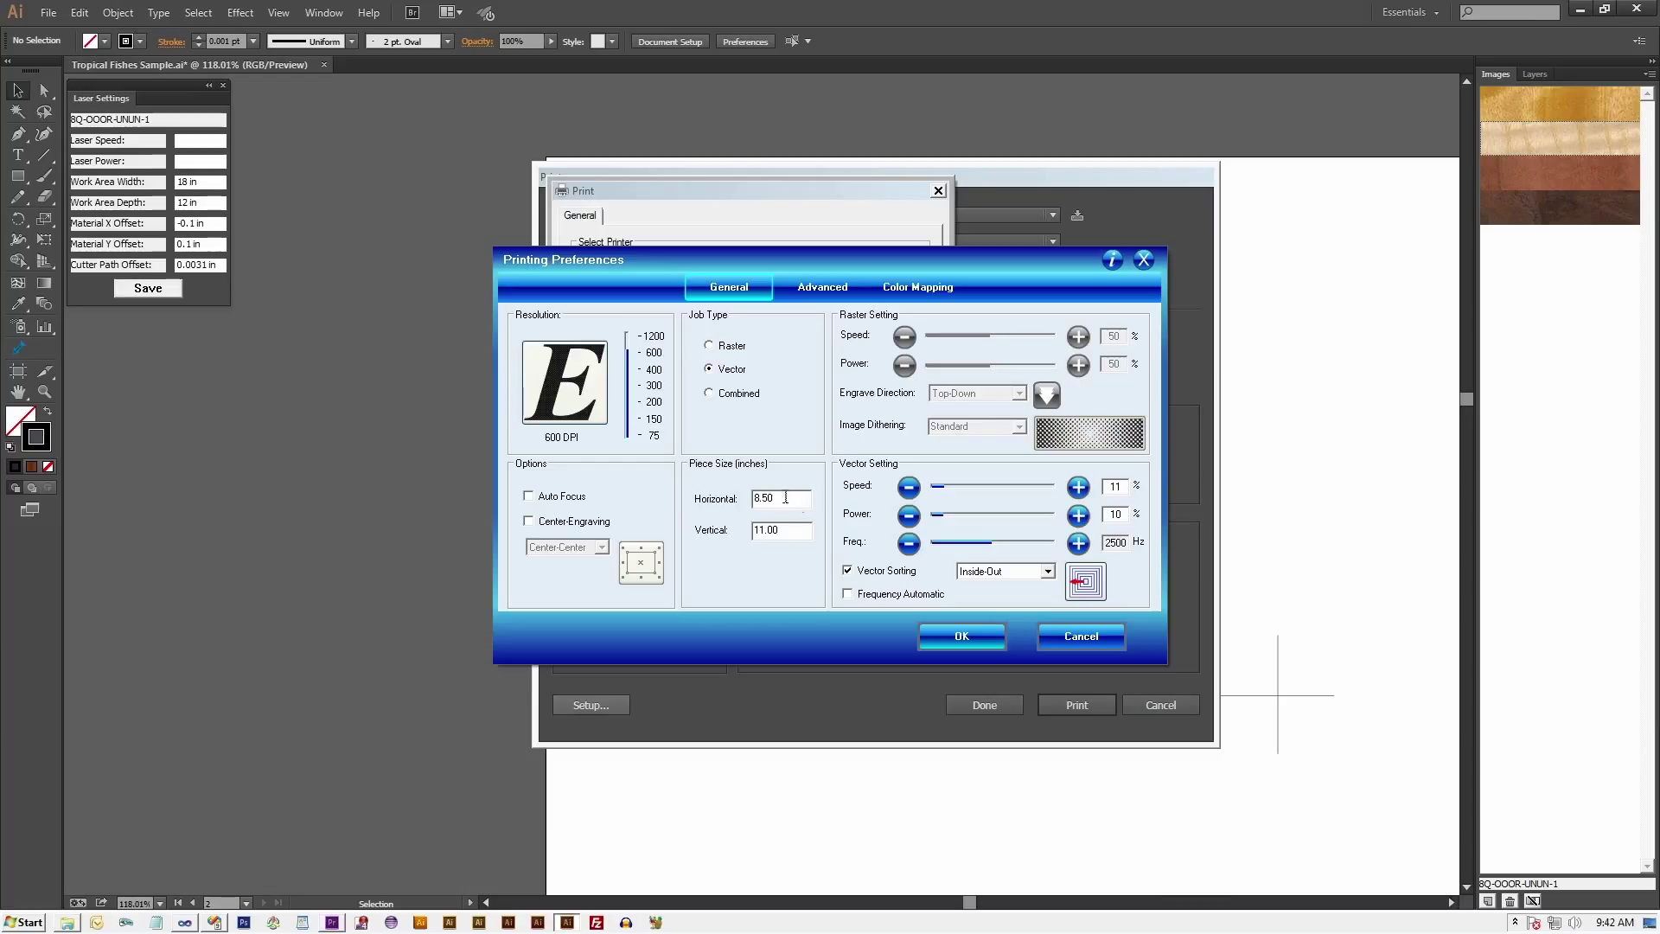
pyautogui.moveTo(778, 499); pyautogui.dragTo(672, 498)
pyautogui.write('18')
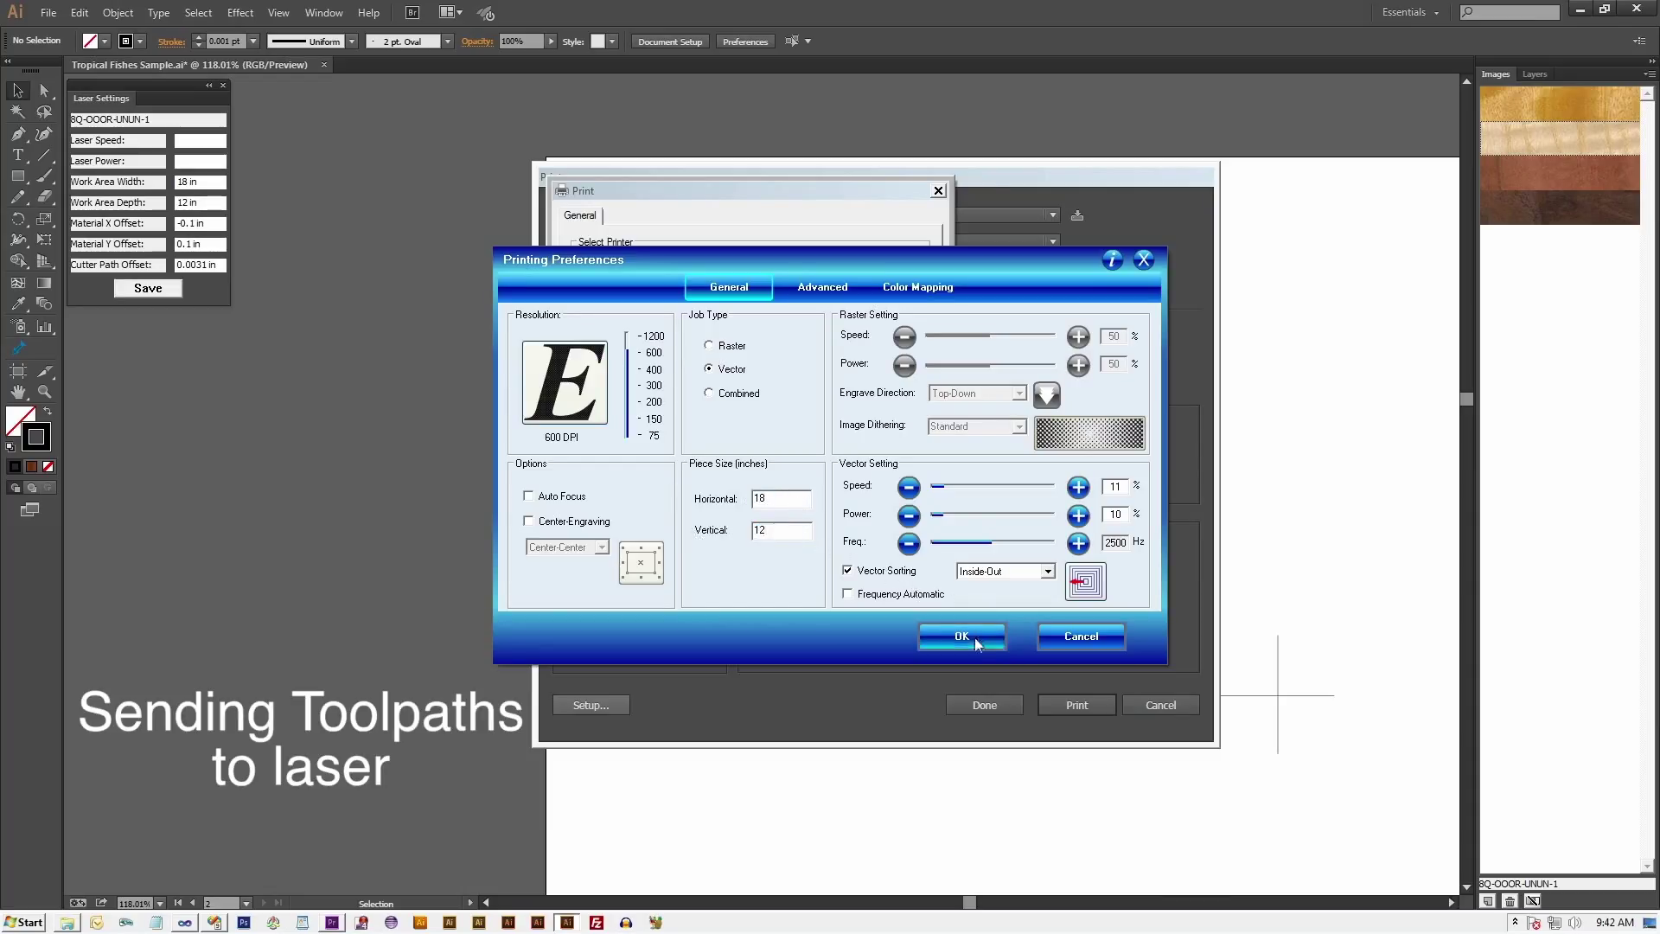
pyautogui.click(961, 636)
pyautogui.click(1071, 707)
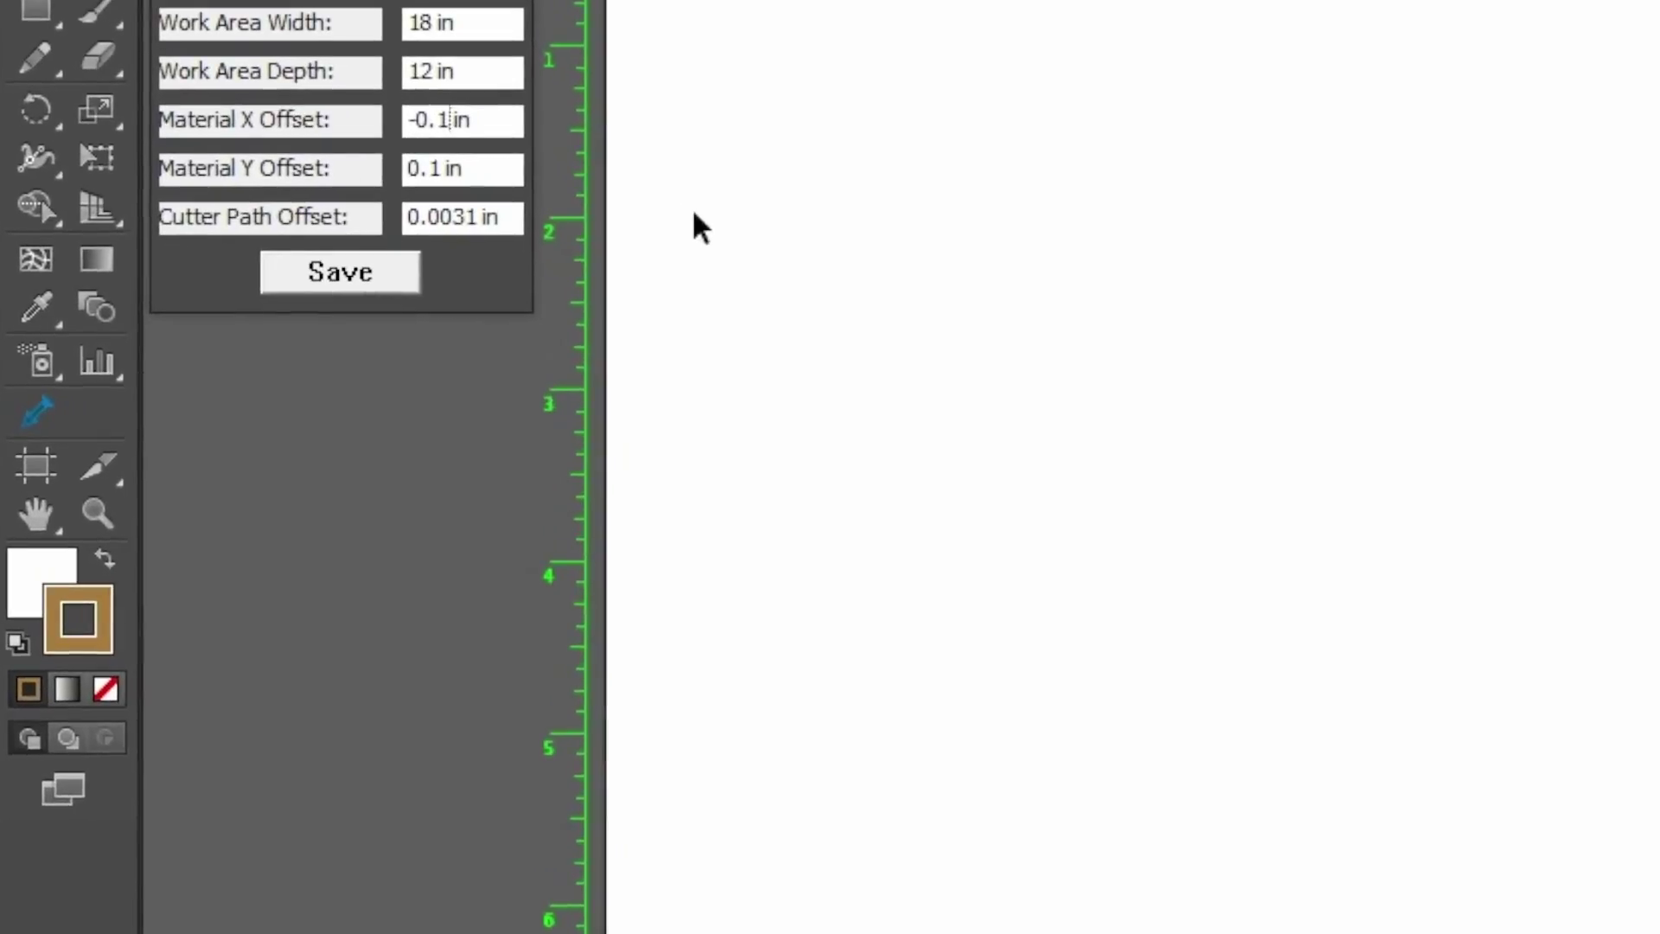
pyautogui.write('4')
# Save the Material X Offset of -0.14 in, then reselect the wood clipper image.
pyautogui.click(352, 276)
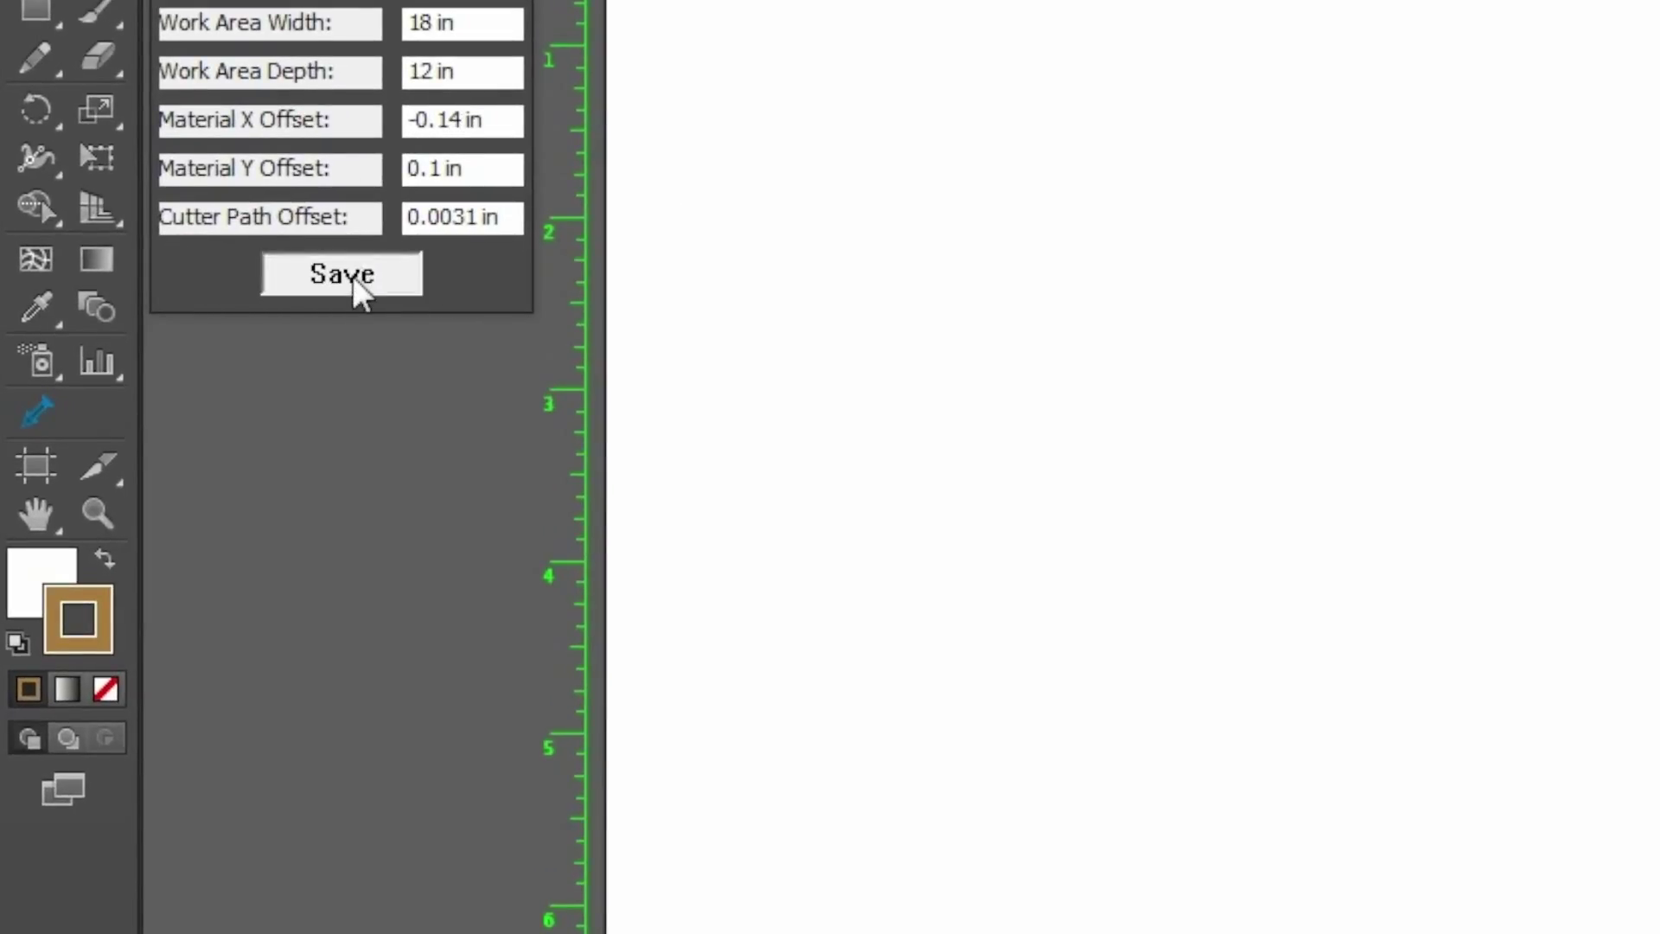
pyautogui.moveTo(637, 387); pyautogui.dragTo(1198, 785)
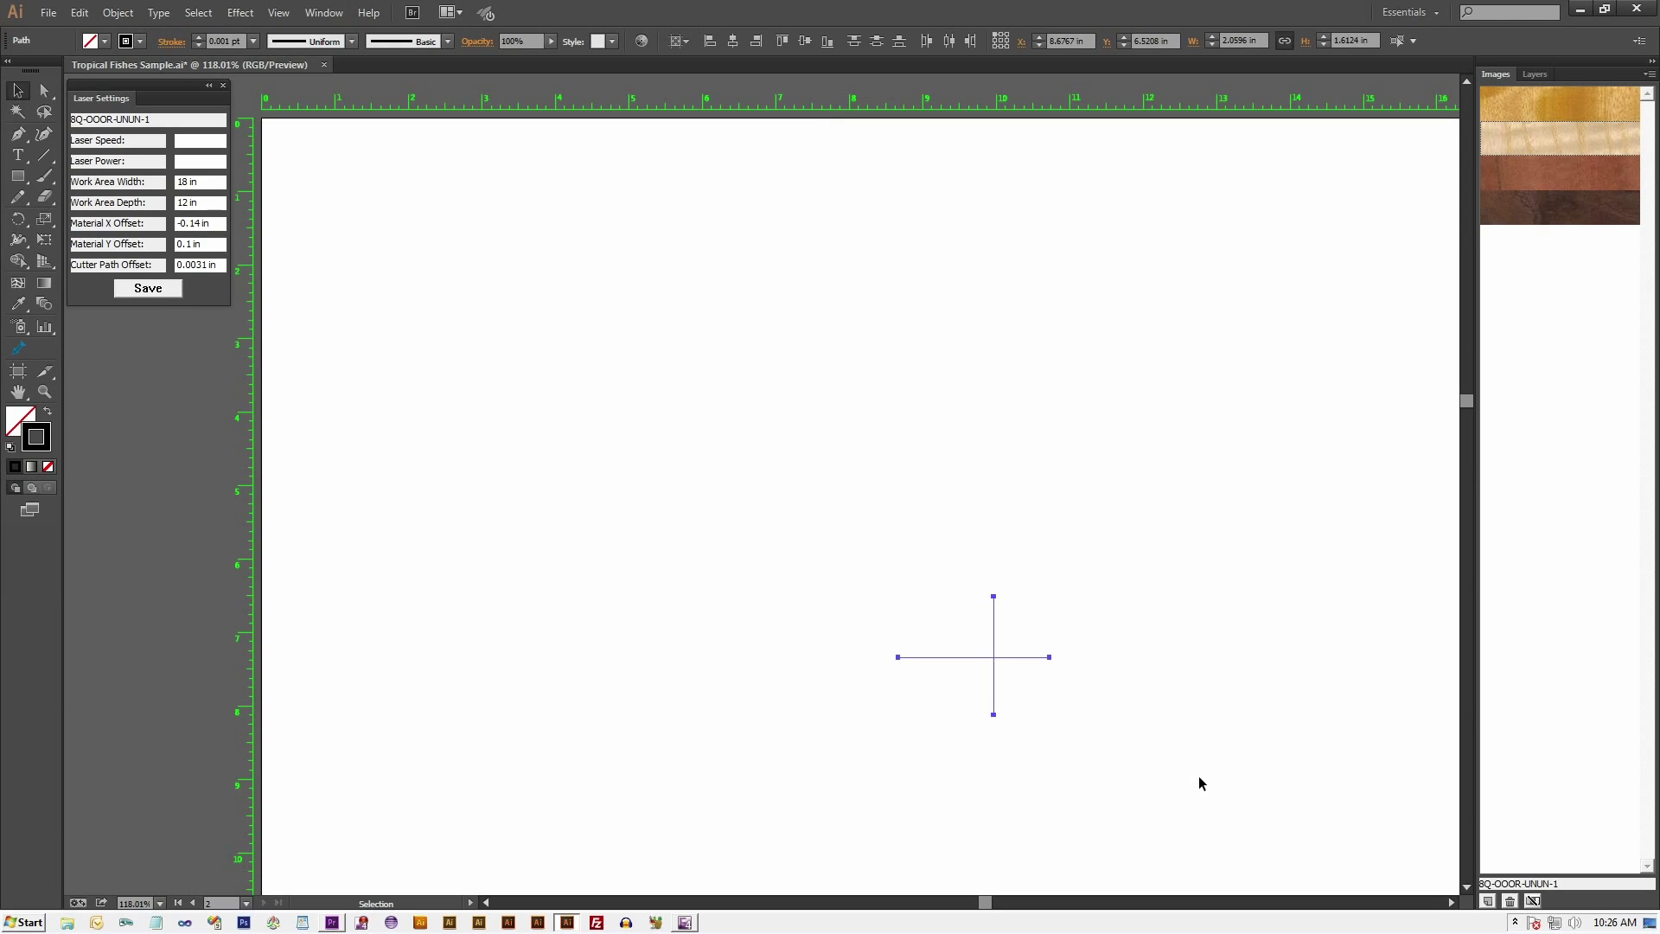
pyautogui.click(1199, 783)
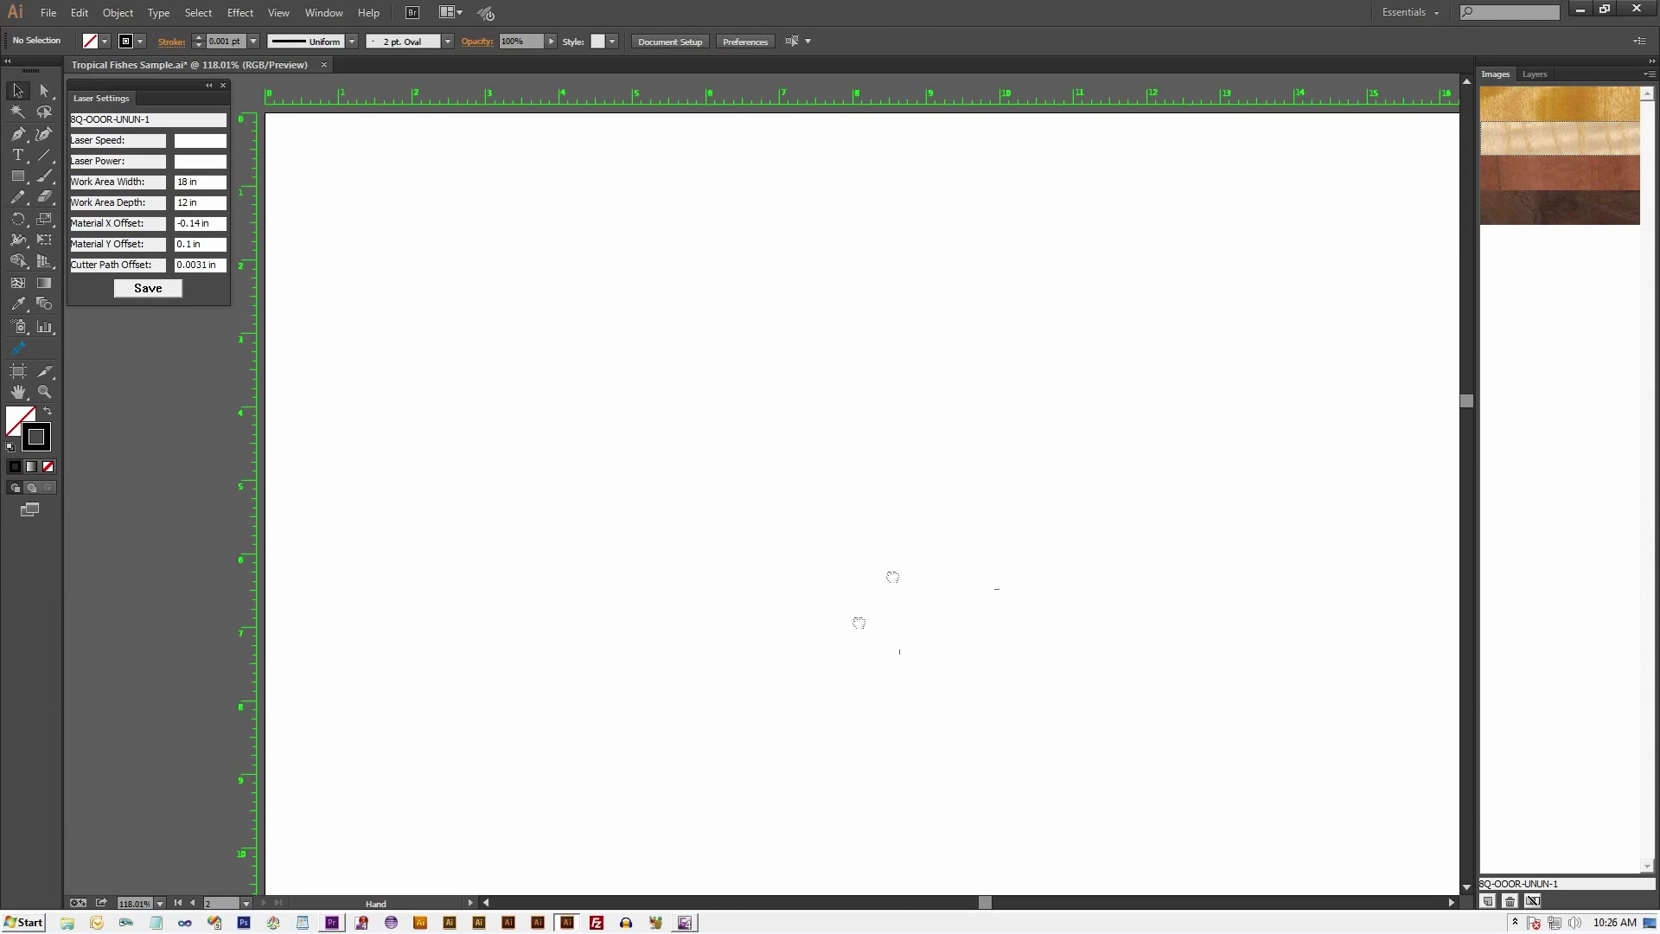
pyautogui.moveTo(893, 577); pyautogui.dragTo(662, 455)
pyautogui.click(629, 374)
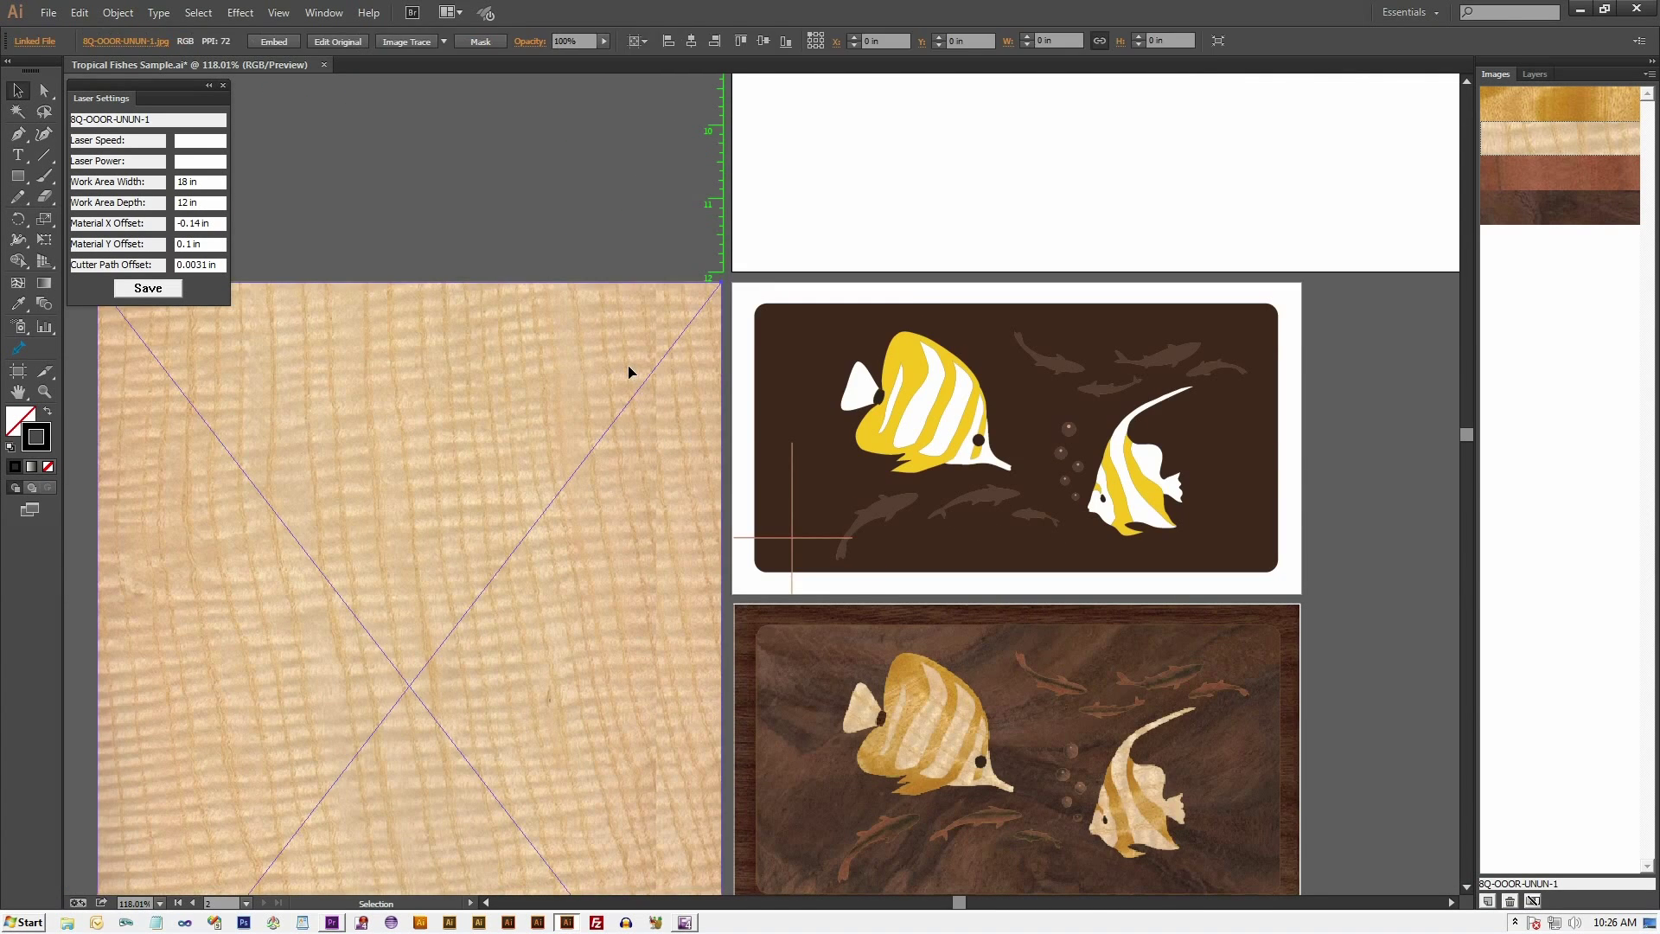
# Run Print Setup on the wood clipper image and agree to hide the cutter image.
pyautogui.click(325, 13)
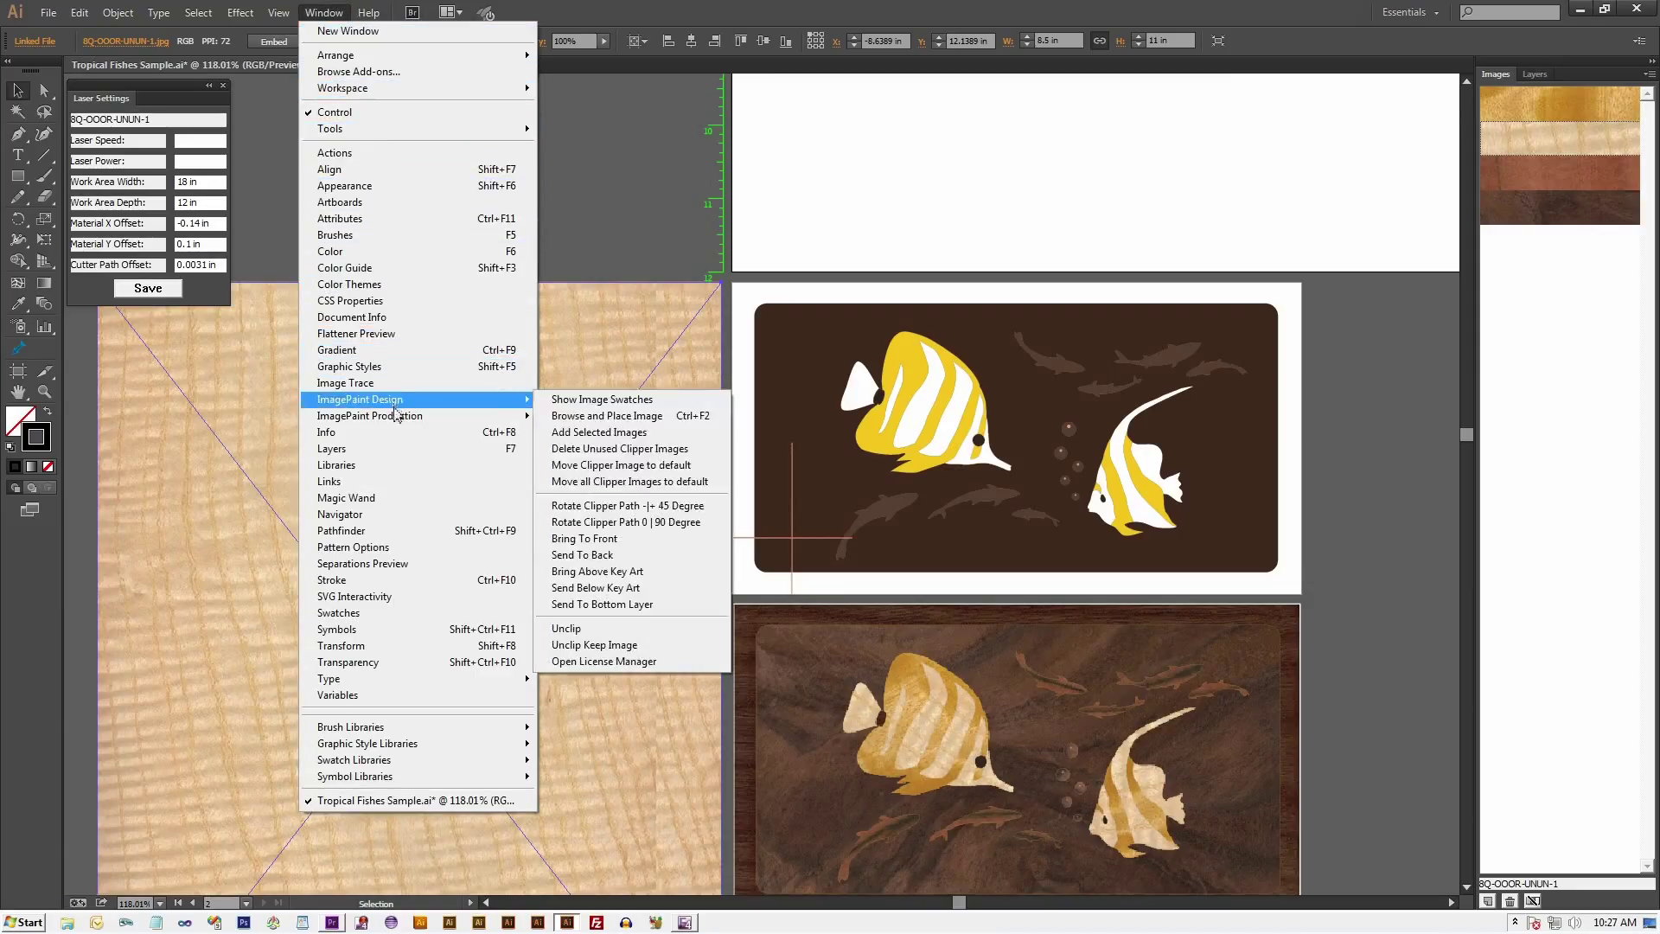
pyautogui.moveTo(370, 415)
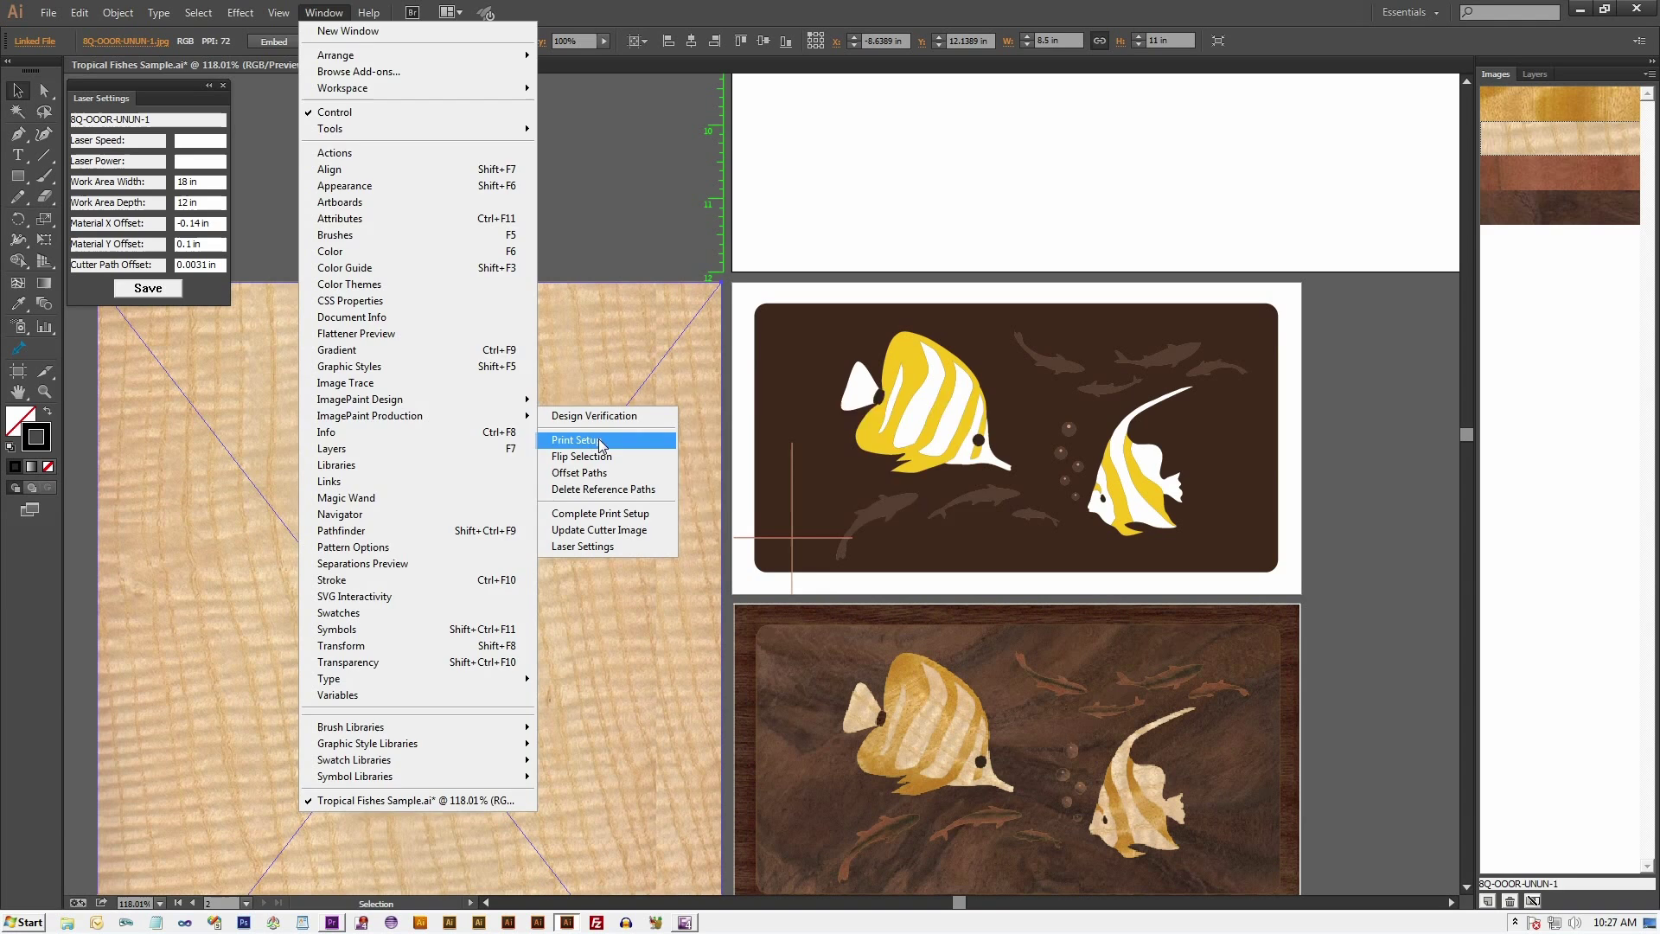
pyautogui.click(577, 440)
pyautogui.click(852, 485)
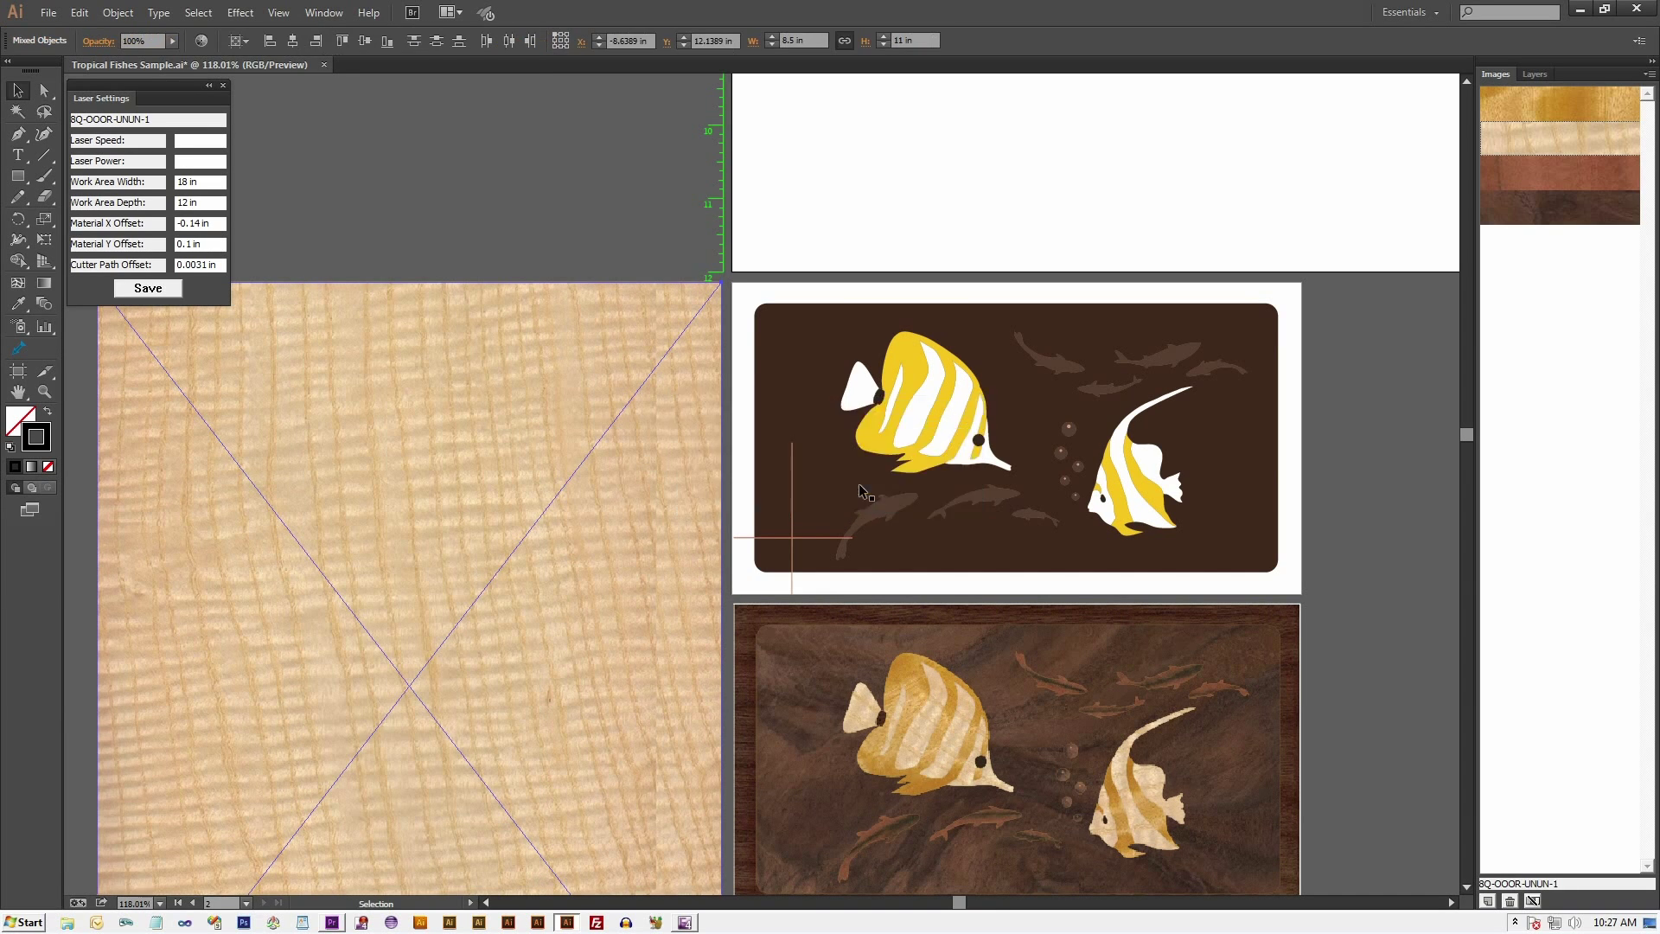